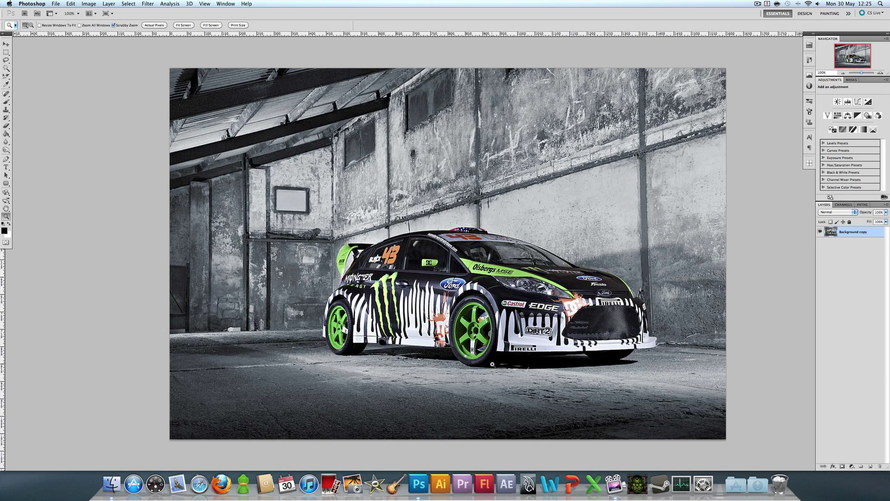
- Add a new layer and sample the orange of the splatter beside the front wheel as the painting colour
{"action": "left_click", "coordinate": [491, 363]}
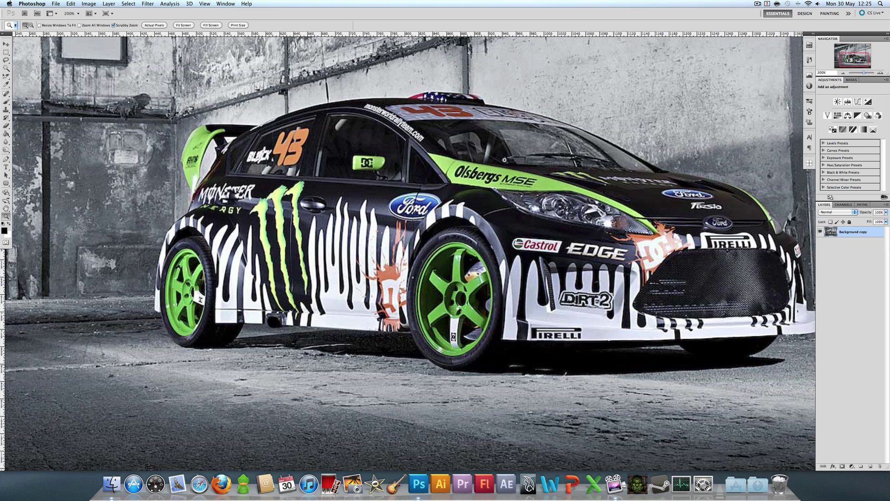
{"action": "scroll", "coordinate": [448, 212], "scroll_direction": "right", "scroll_amount": 5}
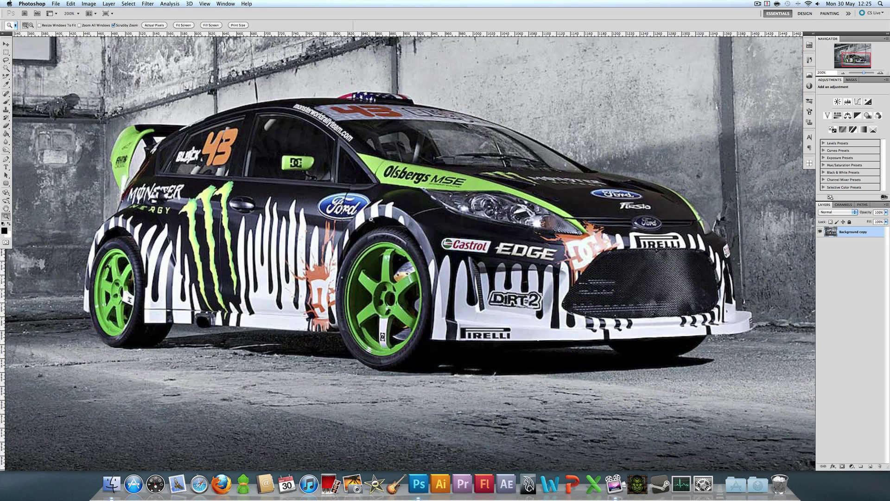
{"action": "left_click_drag", "start_coordinate": [292, 359], "coordinate": [446, 219]}
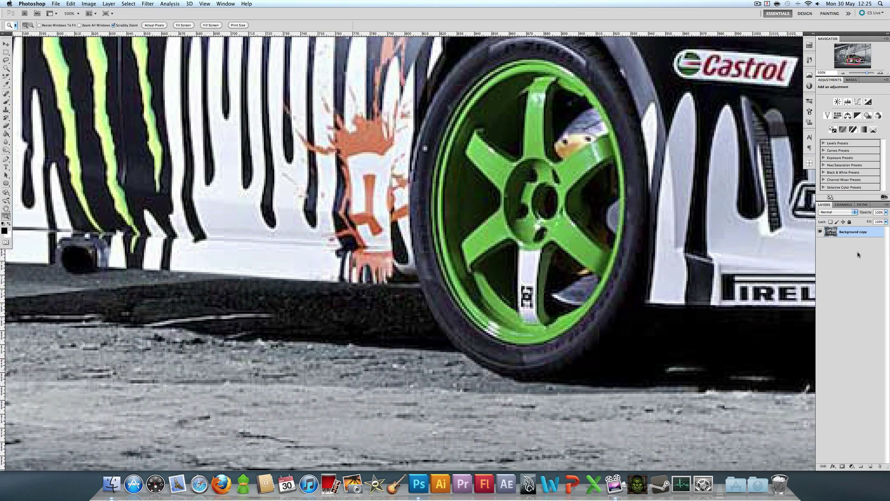
{"action": "left_click", "coordinate": [861, 466]}
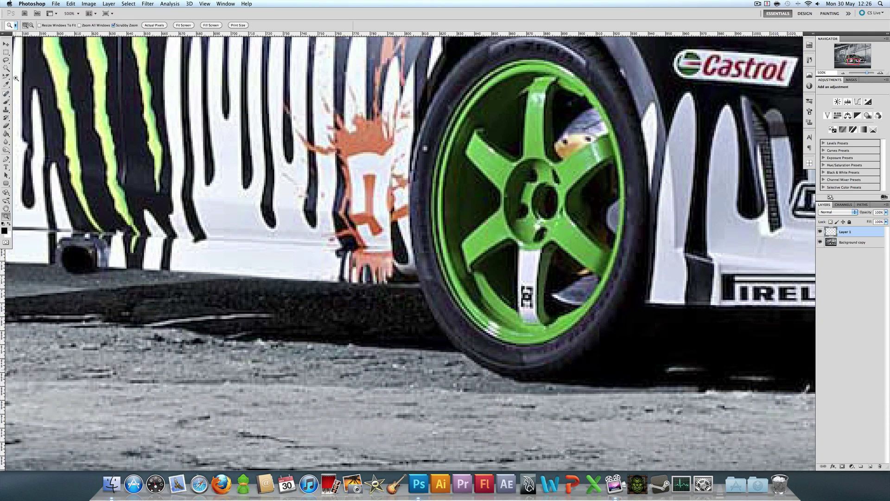
{"action": "left_click", "coordinate": [6, 83]}
{"action": "left_click", "coordinate": [371, 140]}
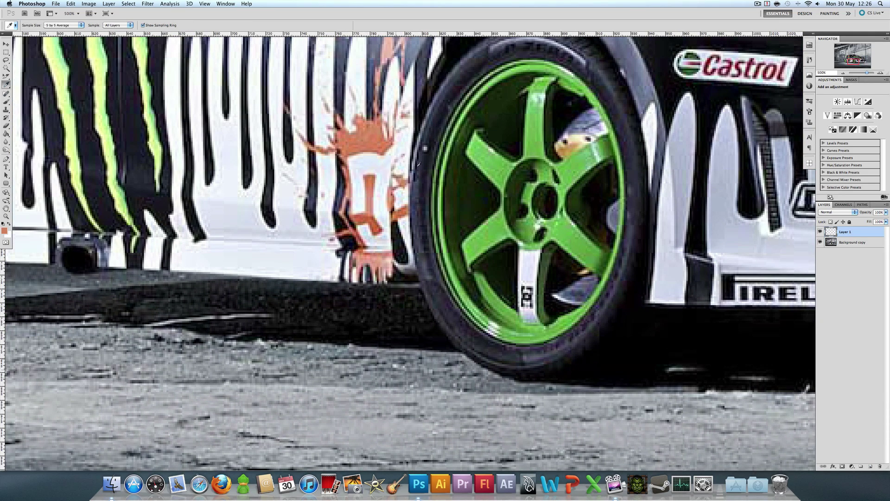
- Paint short orange drips running down from the splatter's lower edge with a much smaller hard round brush
{"action": "left_click", "coordinate": [7, 101]}
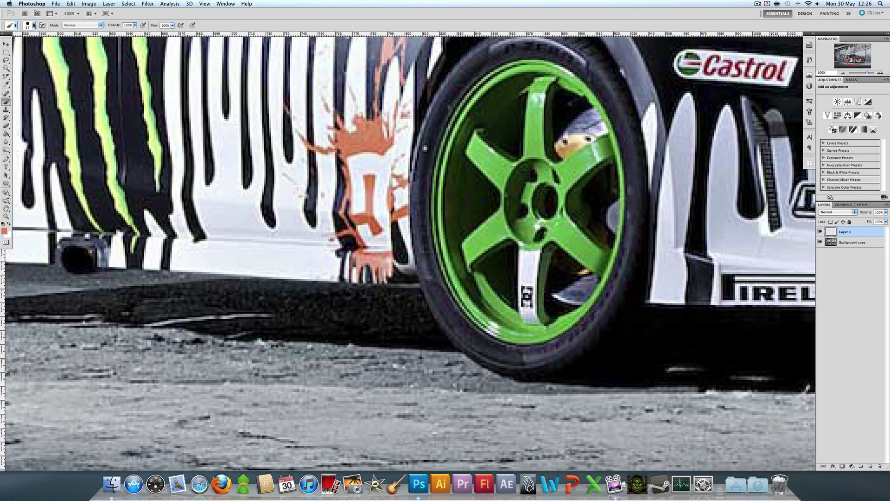
{"action": "left_click", "coordinate": [34, 25]}
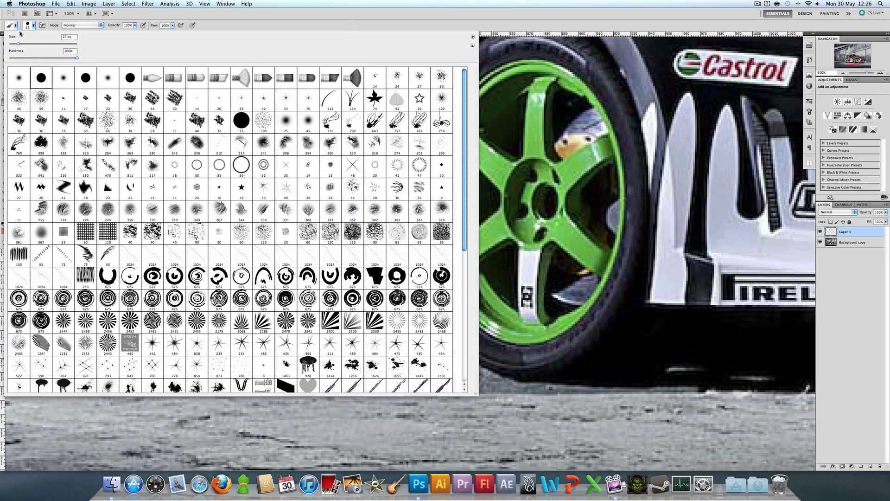
{"action": "left_click_drag", "start_coordinate": [18, 44], "coordinate": [10, 44]}
{"action": "left_click", "coordinate": [33, 26]}
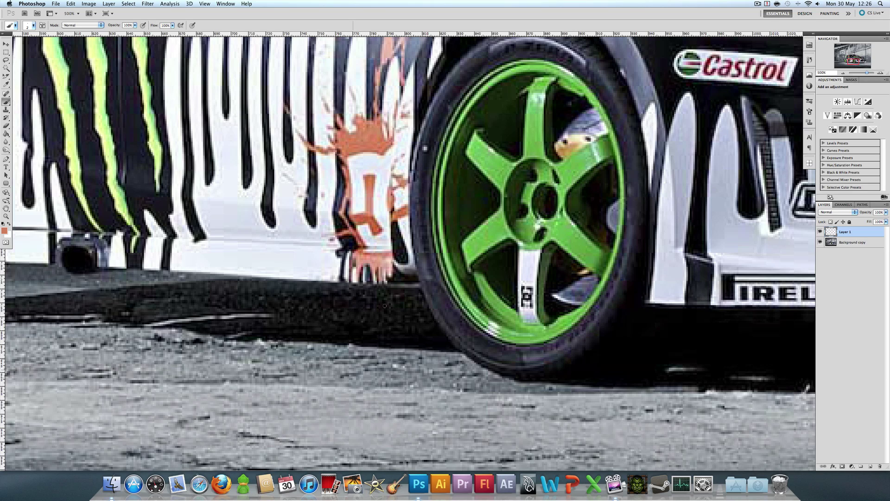
{"action": "left_click_drag", "start_coordinate": [360, 274], "coordinate": [359, 318]}
{"action": "mouse_move", "coordinate": [373, 274]}
{"action": "left_mouse_down"}
{"action": "mouse_move", "coordinate": [375, 302]}
{"action": "mouse_move", "coordinate": [385, 292]}
{"action": "left_mouse_up"}
{"action": "left_click_drag", "start_coordinate": [351, 266], "coordinate": [350, 306]}
{"action": "left_click_drag", "start_coordinate": [390, 266], "coordinate": [390, 279]}
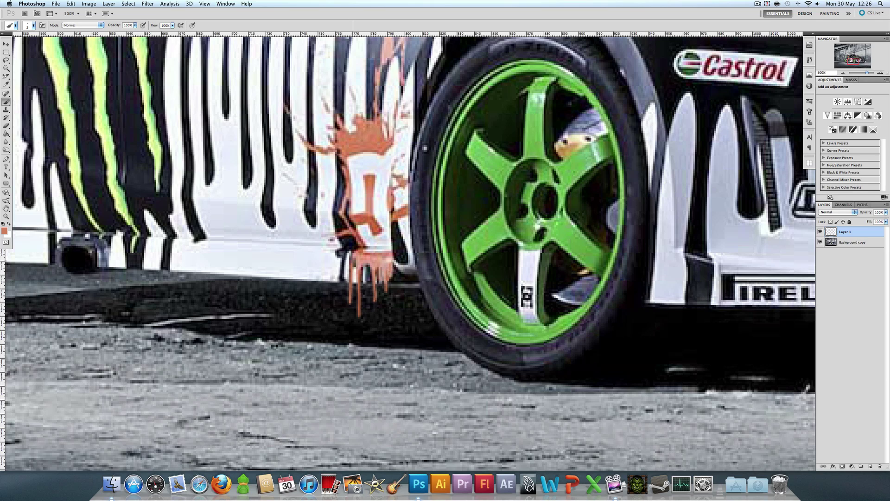
- Extend the longest orange drip down to the ground and paint a small puddle at its end
{"action": "mouse_move", "coordinate": [360, 314]}
{"action": "left_mouse_down"}
{"action": "mouse_move", "coordinate": [359, 322]}
{"action": "mouse_move", "coordinate": [350, 302]}
{"action": "mouse_move", "coordinate": [387, 295]}
{"action": "left_mouse_up"}
{"action": "mouse_move", "coordinate": [359, 320]}
{"action": "left_mouse_down"}
{"action": "mouse_move", "coordinate": [359, 337]}
{"action": "mouse_move", "coordinate": [345, 346]}
{"action": "mouse_move", "coordinate": [377, 344]}
{"action": "mouse_move", "coordinate": [346, 343]}
{"action": "mouse_move", "coordinate": [366, 345]}
{"action": "left_mouse_up"}
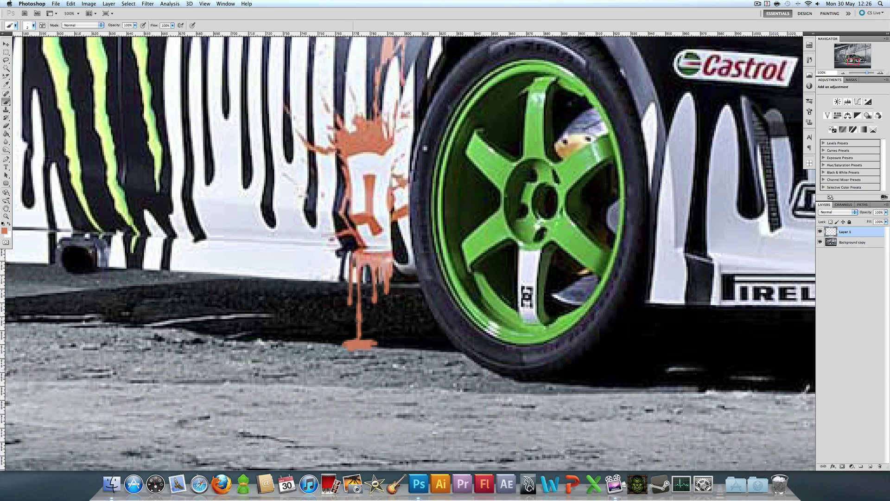
{"action": "left_click_drag", "start_coordinate": [357, 320], "coordinate": [358, 338]}
- Prepare a 1 px white brush on another new layer above the orange drips
{"action": "left_click", "coordinate": [871, 466]}
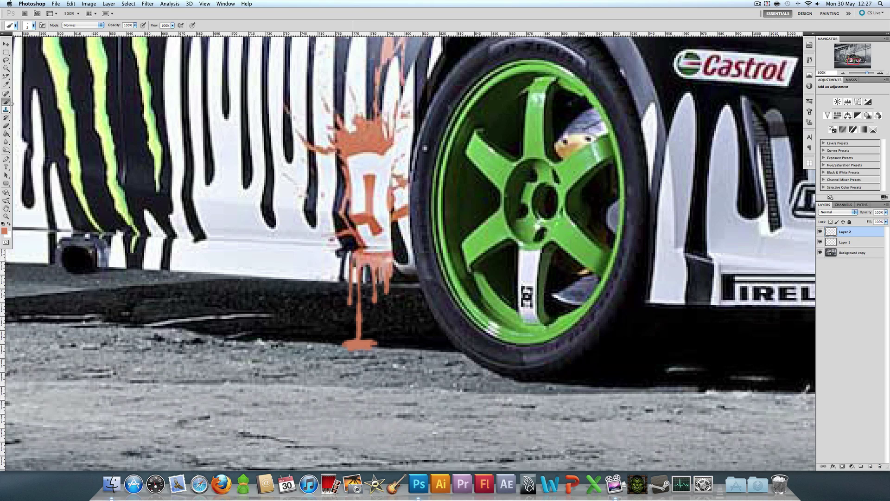
{"action": "left_click", "coordinate": [33, 26]}
{"action": "key", "text": "Down"}
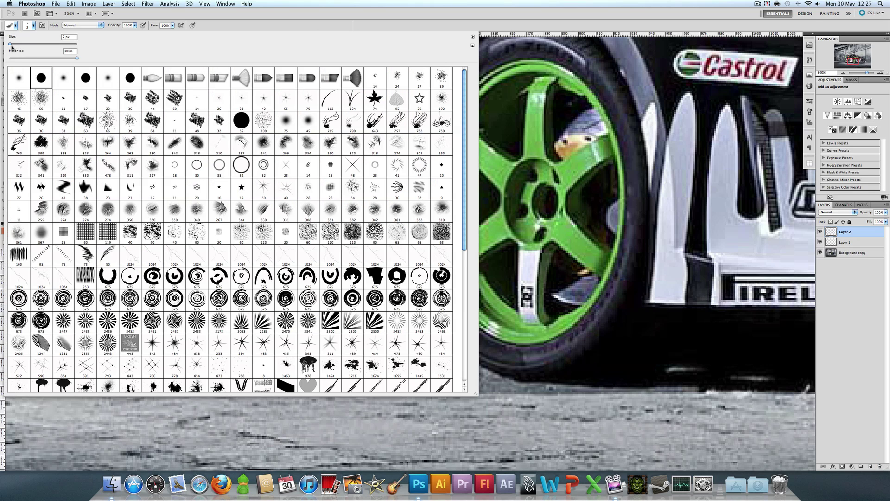
{"action": "key", "text": "Return"}
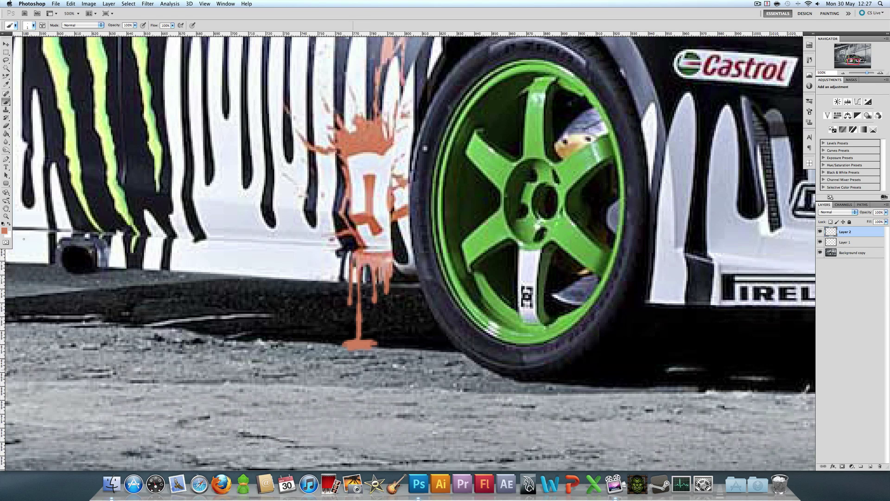
{"action": "left_click", "coordinate": [9, 224]}
{"action": "left_click", "coordinate": [111, 4]}
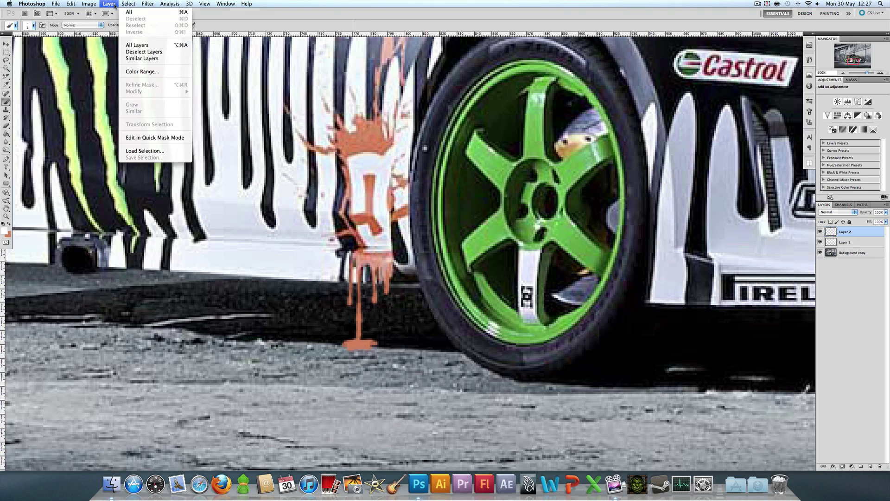
{"action": "left_click", "coordinate": [115, 6]}
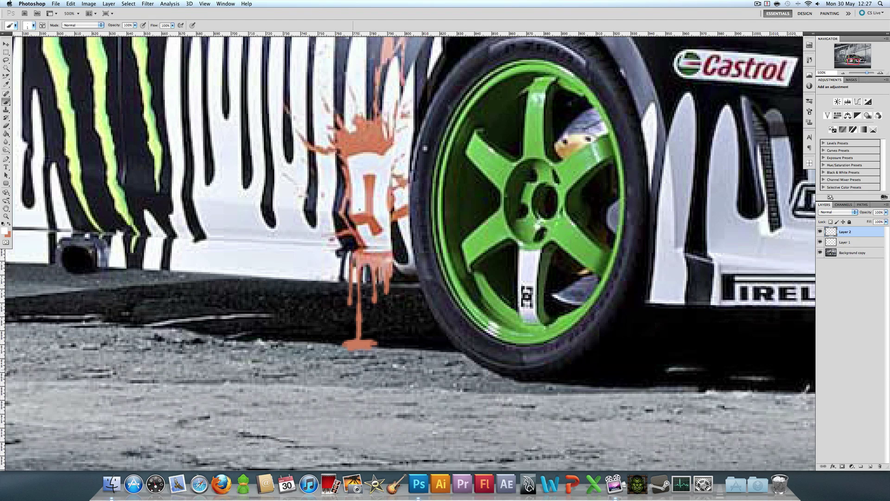
- Paint thin white highlights along the orange drips and on the puddle
{"action": "left_click", "coordinate": [6, 216]}
{"action": "left_click_drag", "start_coordinate": [374, 345], "coordinate": [371, 337]}
{"action": "left_click", "coordinate": [7, 102]}
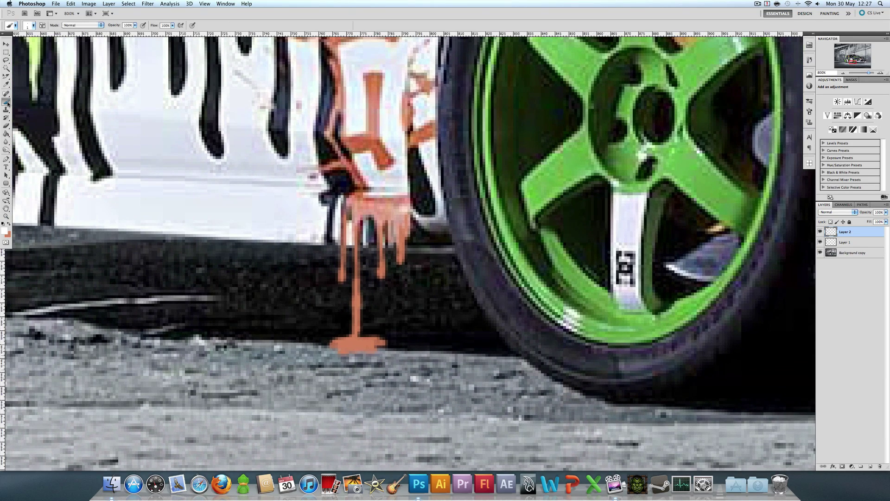
{"action": "mouse_move", "coordinate": [343, 216]}
{"action": "left_mouse_down"}
{"action": "mouse_move", "coordinate": [339, 276]}
{"action": "mouse_move", "coordinate": [379, 277]}
{"action": "left_mouse_up"}
{"action": "mouse_move", "coordinate": [380, 216]}
{"action": "left_mouse_down"}
{"action": "mouse_move", "coordinate": [380, 237]}
{"action": "mouse_move", "coordinate": [355, 254]}
{"action": "left_mouse_up"}
{"action": "left_click_drag", "start_coordinate": [400, 226], "coordinate": [401, 246]}
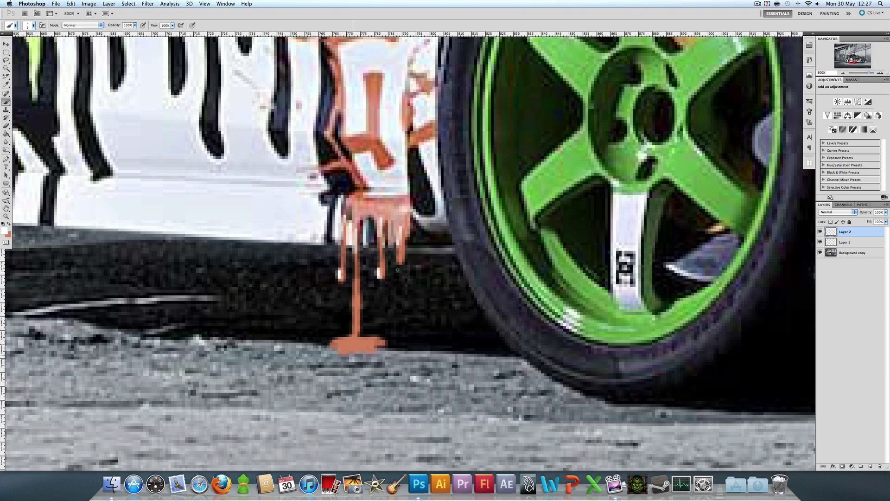
{"action": "mouse_move", "coordinate": [355, 279]}
{"action": "left_mouse_down"}
{"action": "mouse_move", "coordinate": [356, 353]}
{"action": "mouse_move", "coordinate": [340, 341]}
{"action": "mouse_move", "coordinate": [362, 338]}
{"action": "left_mouse_up"}
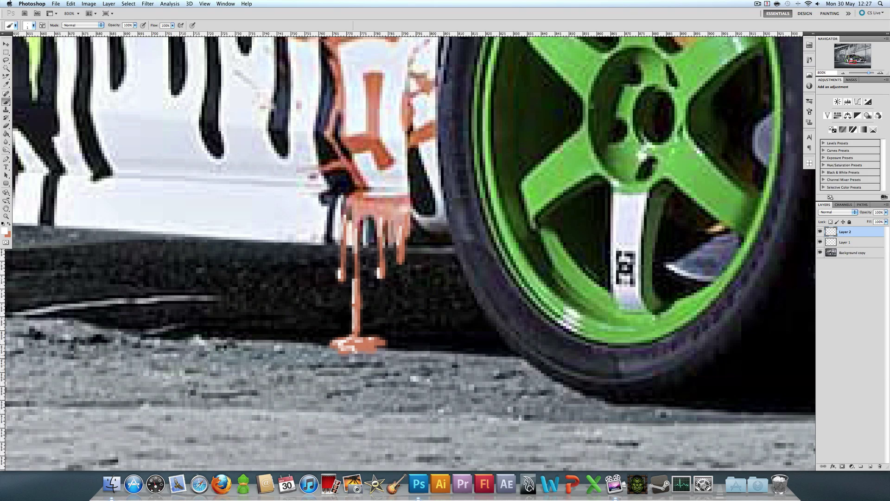
- Lower the opacity of the white highlight layer to about 60%, keeping its blend mode at Normal
{"action": "left_click", "coordinate": [838, 213]}
{"action": "key", "text": "Escape"}
{"action": "left_click", "coordinate": [838, 213]}
{"action": "left_click", "coordinate": [839, 211]}
{"action": "left_click", "coordinate": [838, 214]}
{"action": "left_click", "coordinate": [830, 145]}
{"action": "left_click", "coordinate": [884, 215]}
{"action": "left_click_drag", "start_coordinate": [884, 221], "coordinate": [871, 221]}
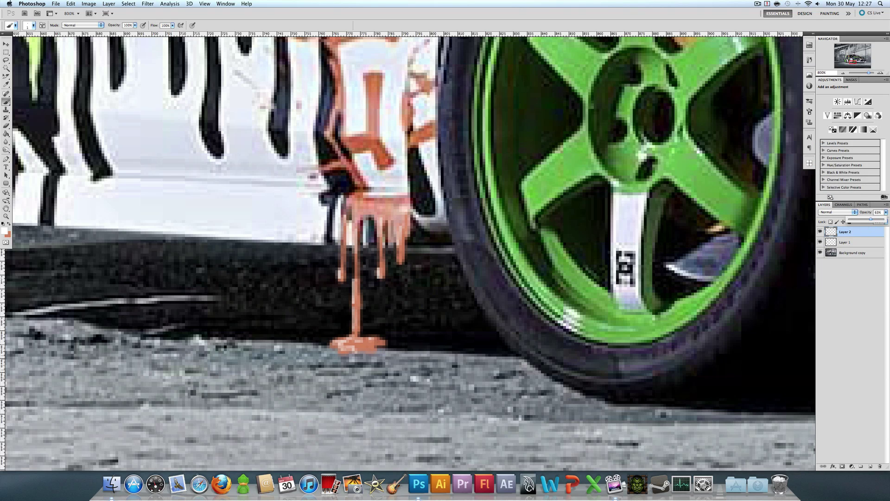
- Add a third new layer on top for painting below the car's side sill between the wheels
{"action": "key", "text": "z"}
{"action": "key", "text": "super+1"}
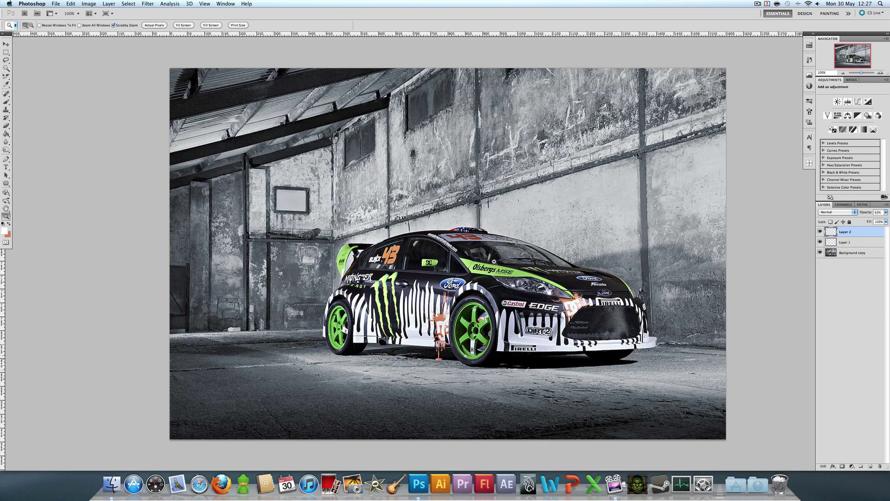
{"action": "left_click", "coordinate": [541, 371]}
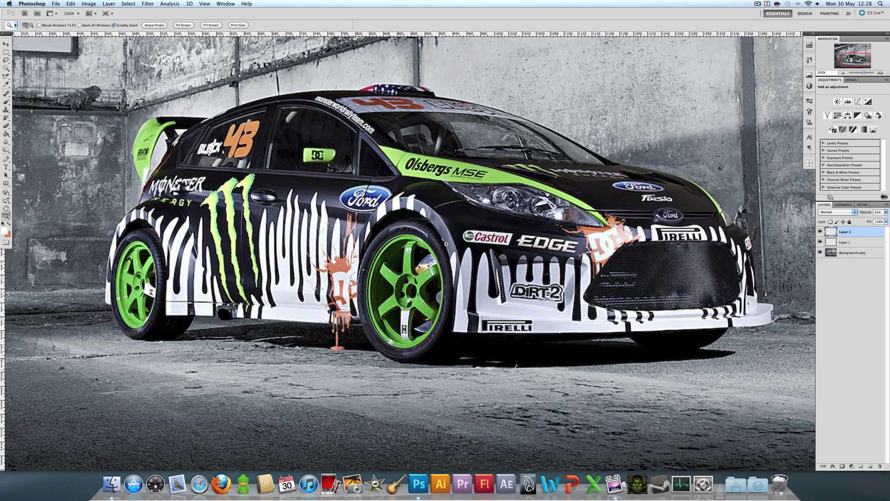
{"action": "left_click", "coordinate": [871, 466]}
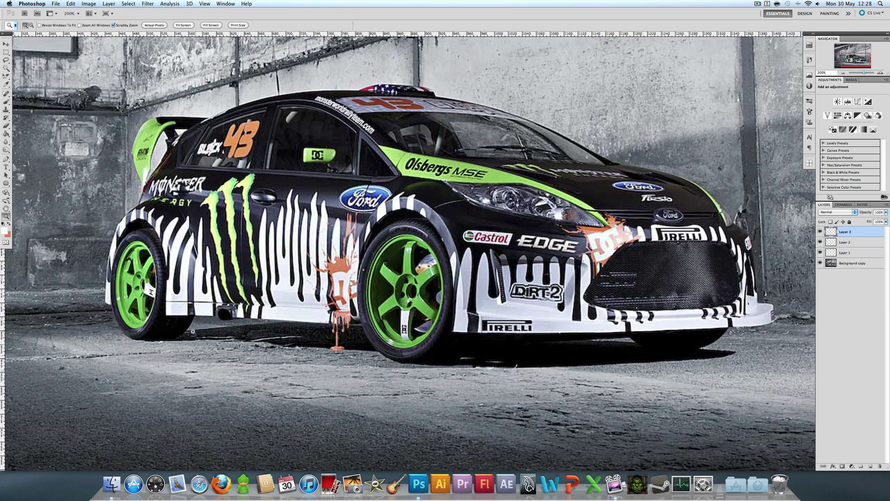
{"action": "left_click", "coordinate": [167, 339]}
{"action": "left_click", "coordinate": [267, 338]}
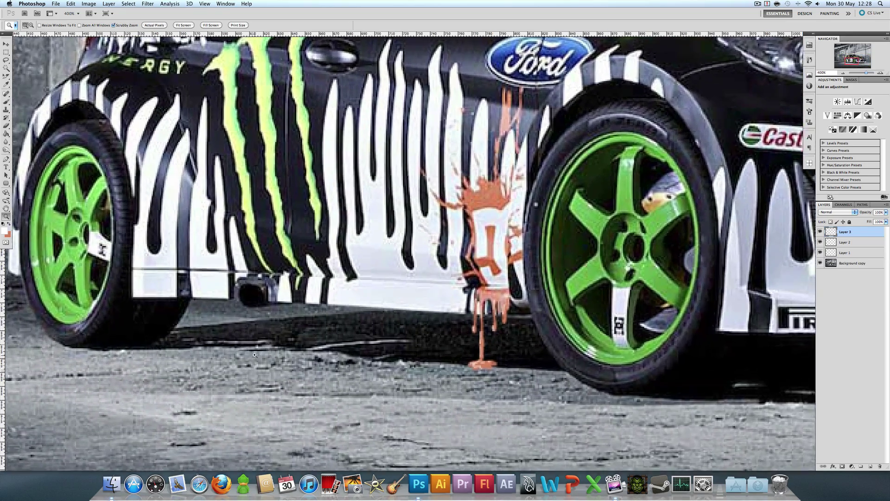
{"action": "left_click", "coordinate": [255, 355]}
{"action": "left_click", "coordinate": [6, 102]}
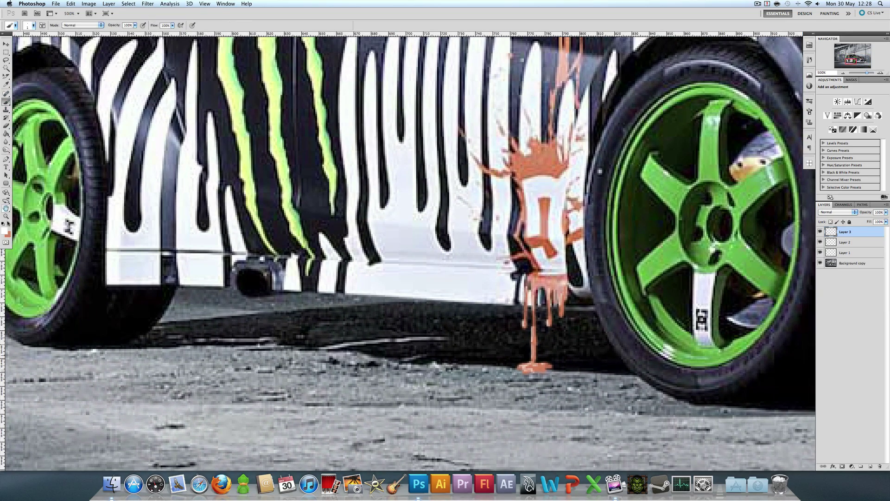
- Try a black drip with a larger brush below the black stripe on the sill, and undo it
{"action": "left_click", "coordinate": [32, 26]}
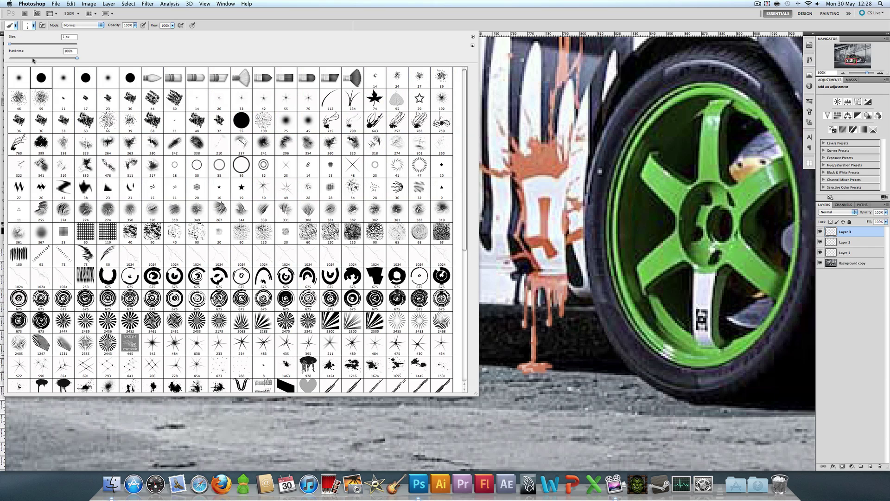
{"action": "mouse_move", "coordinate": [9, 44]}
{"action": "left_mouse_down"}
{"action": "mouse_move", "coordinate": [18, 45]}
{"action": "mouse_move", "coordinate": [10, 44]}
{"action": "left_mouse_up"}
{"action": "key", "text": "Return"}
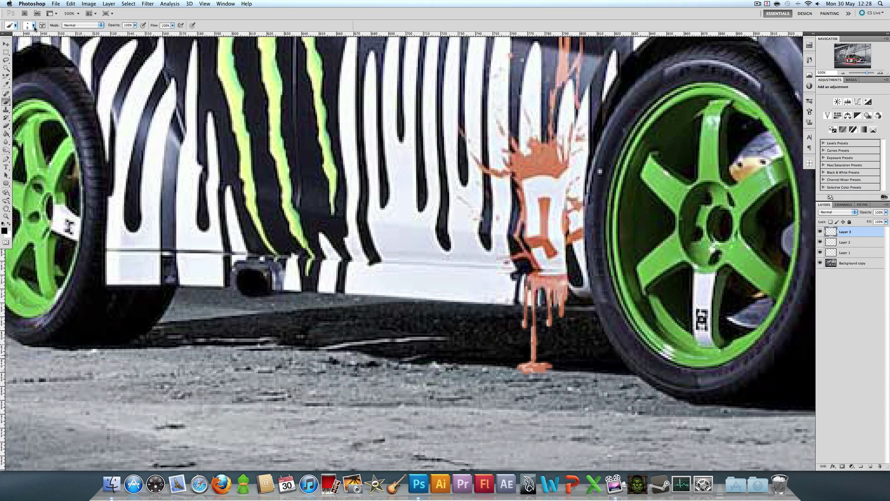
{"action": "left_click", "coordinate": [34, 26]}
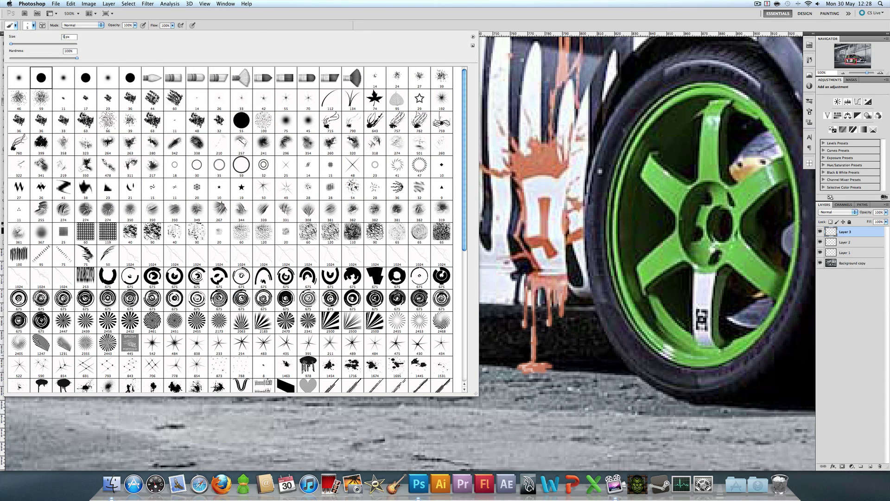
{"action": "key", "text": "Return"}
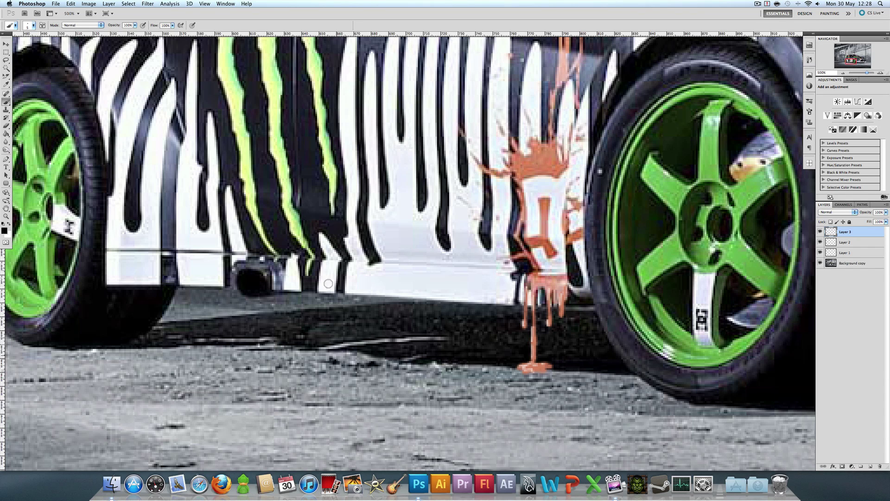
{"action": "left_click", "coordinate": [340, 291]}
{"action": "left_click_drag", "start_coordinate": [339, 291], "coordinate": [339, 305]}
{"action": "key", "text": "ctrl+z"}
- Set the brush size to 4 px, test a short black stroke on the ground and undo it
{"action": "left_click", "coordinate": [34, 26]}
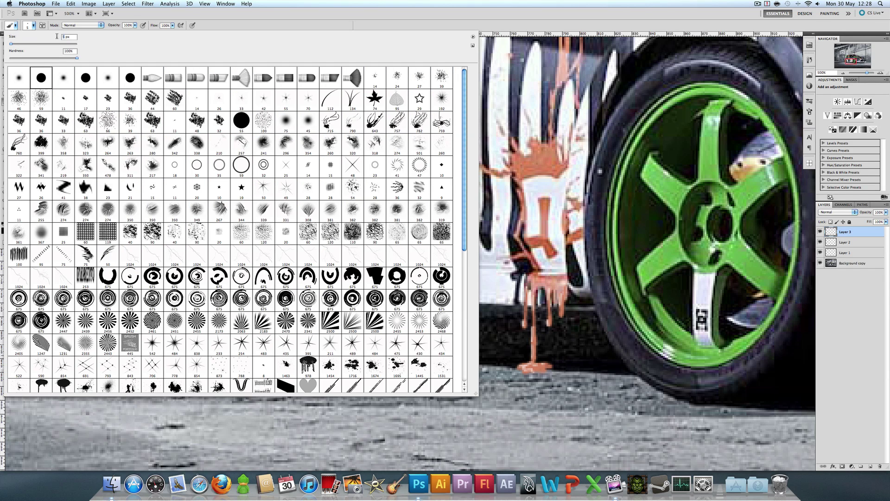
{"action": "type", "text": "4"}
{"action": "key", "text": "Return"}
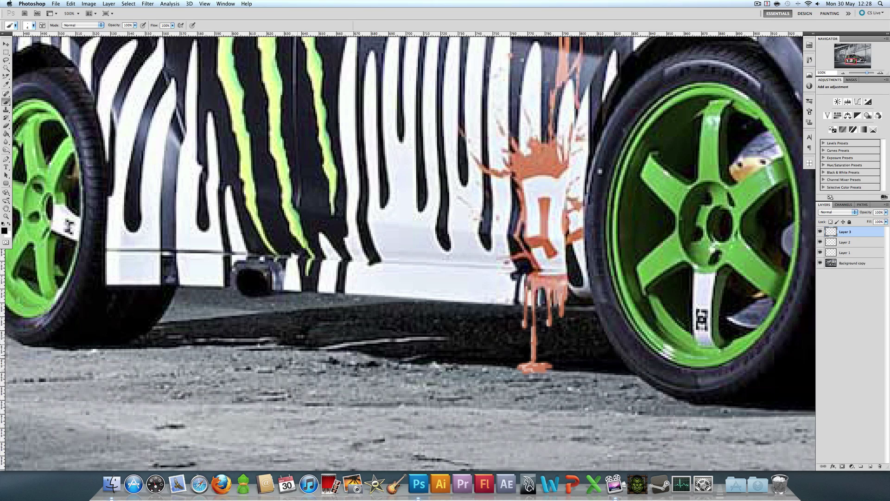
{"action": "mouse_move", "coordinate": [199, 360]}
{"action": "left_mouse_down"}
{"action": "mouse_move", "coordinate": [201, 391]}
{"action": "mouse_move", "coordinate": [201, 374]}
{"action": "left_mouse_up"}
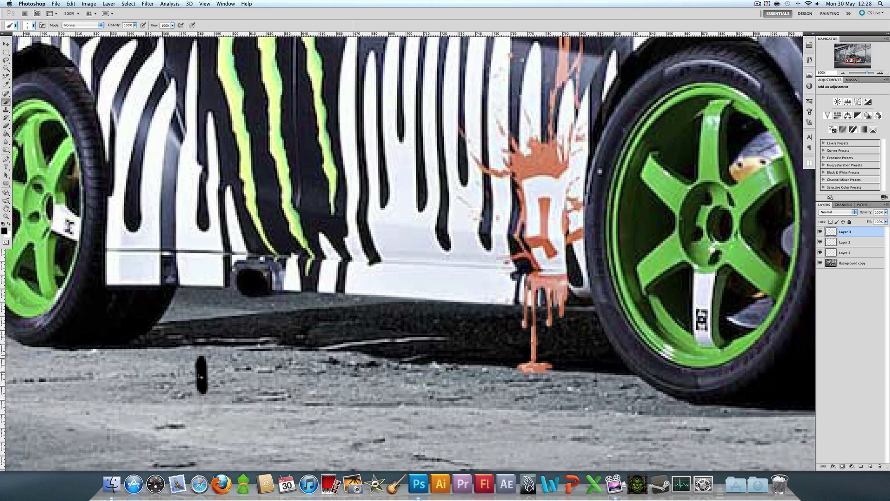
{"action": "key", "text": "super+z"}
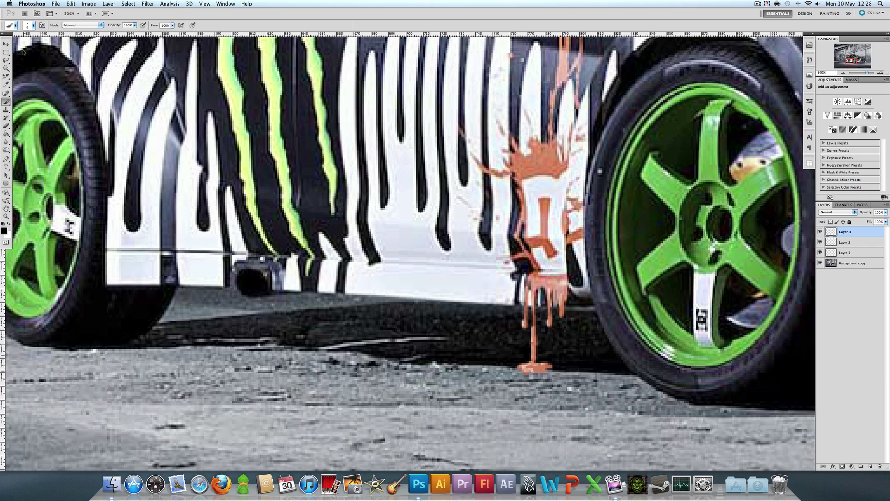
- Paint two long black drips with a finer brush from the sill's black stripes beside the exhaust down to the ground
{"action": "left_click", "coordinate": [33, 25]}
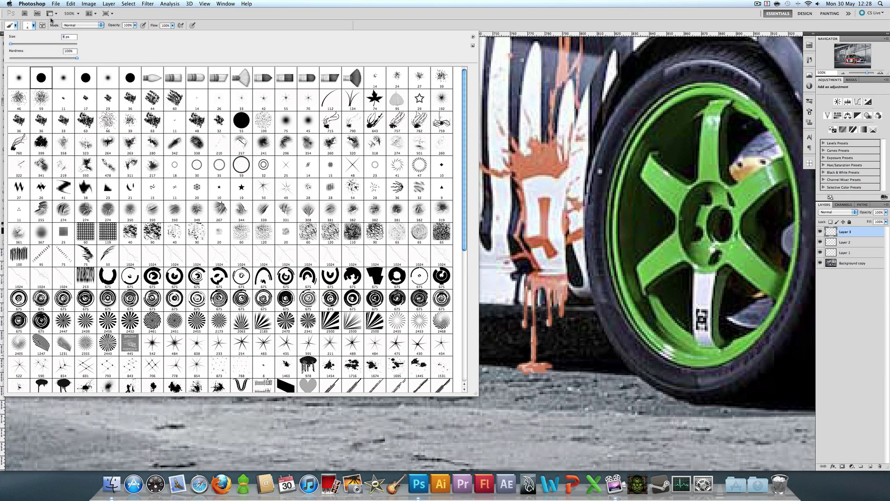
{"action": "key", "text": "Return"}
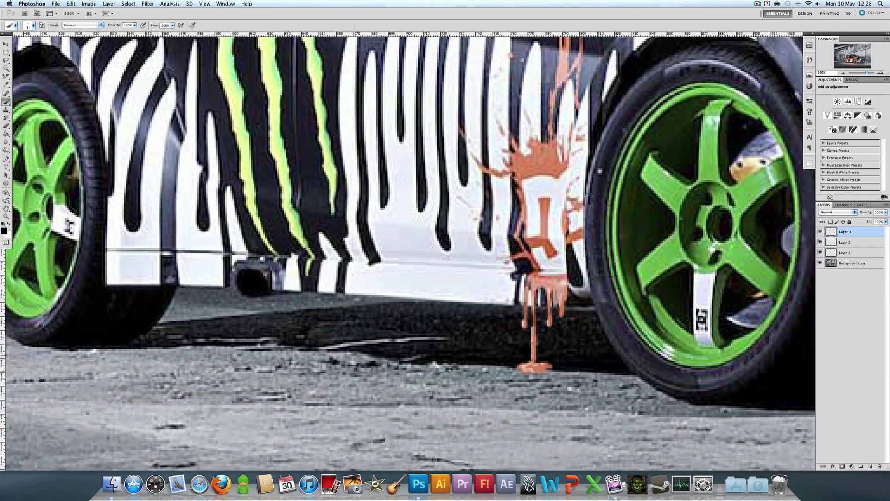
{"action": "mouse_move", "coordinate": [341, 288]}
{"action": "left_mouse_down"}
{"action": "mouse_move", "coordinate": [339, 307]}
{"action": "mouse_move", "coordinate": [340, 289]}
{"action": "mouse_move", "coordinate": [340, 341]}
{"action": "left_mouse_up"}
{"action": "mouse_move", "coordinate": [312, 285]}
{"action": "left_mouse_down"}
{"action": "mouse_move", "coordinate": [309, 326]}
{"action": "mouse_move", "coordinate": [305, 293]}
{"action": "mouse_move", "coordinate": [302, 316]}
{"action": "mouse_move", "coordinate": [318, 319]}
{"action": "mouse_move", "coordinate": [300, 344]}
{"action": "mouse_move", "coordinate": [374, 348]}
{"action": "mouse_move", "coordinate": [283, 342]}
{"action": "mouse_move", "coordinate": [333, 338]}
{"action": "mouse_move", "coordinate": [305, 339]}
{"action": "left_mouse_up"}
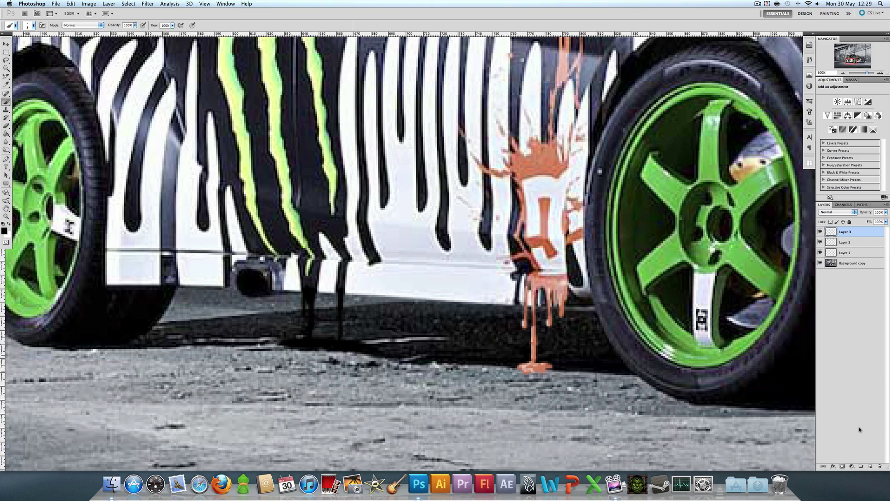
- Add a new layer on top and set the brush to a fine 2 px tip for white highlights
{"action": "left_click", "coordinate": [870, 466]}
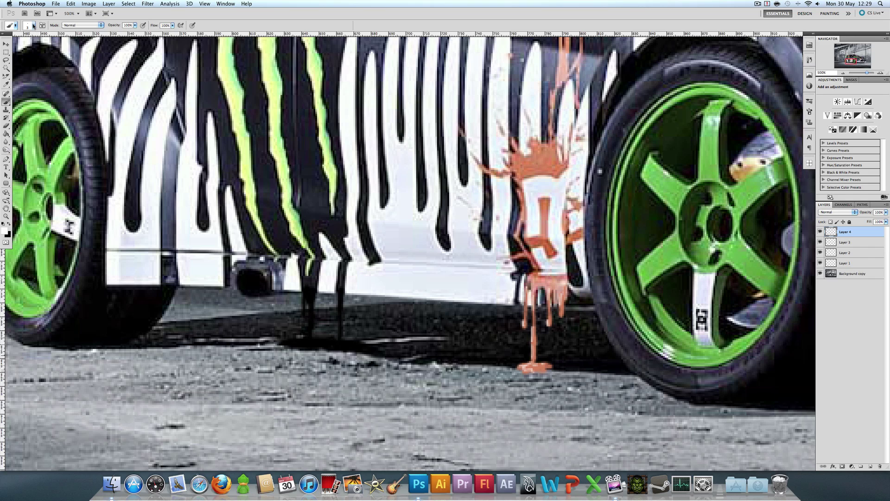
{"action": "left_click", "coordinate": [32, 27]}
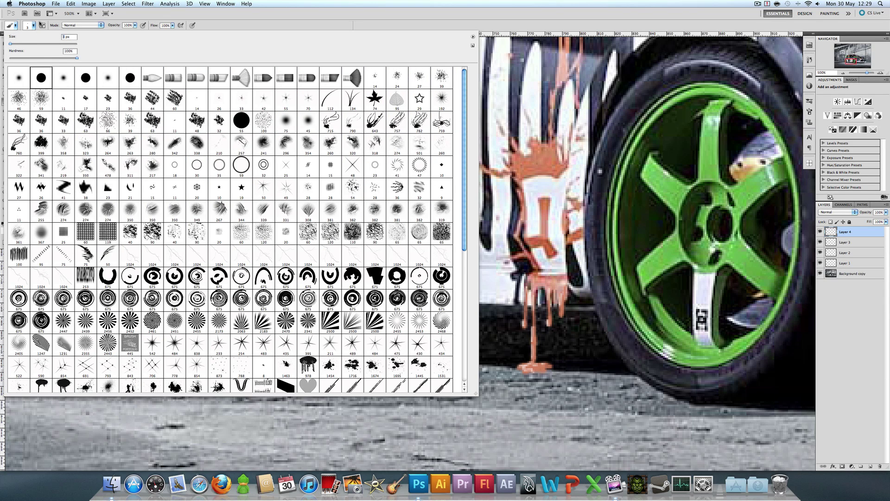
{"action": "key", "text": "Return"}
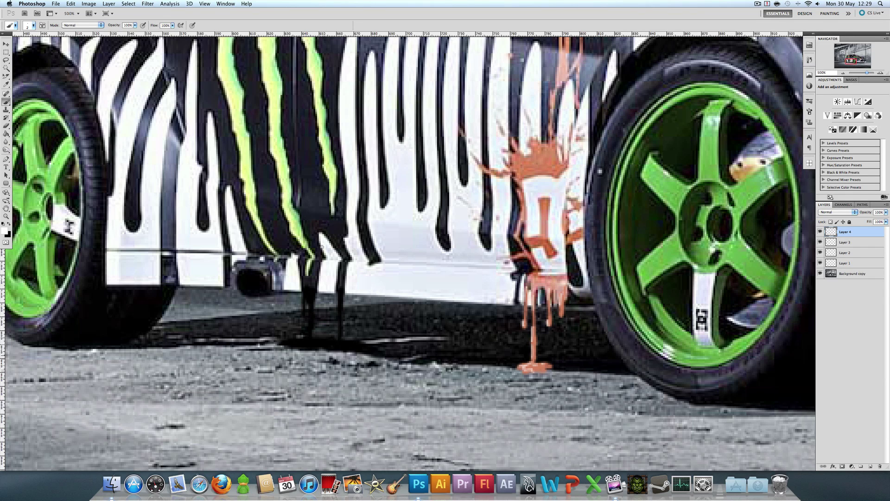
{"action": "left_click", "coordinate": [33, 27]}
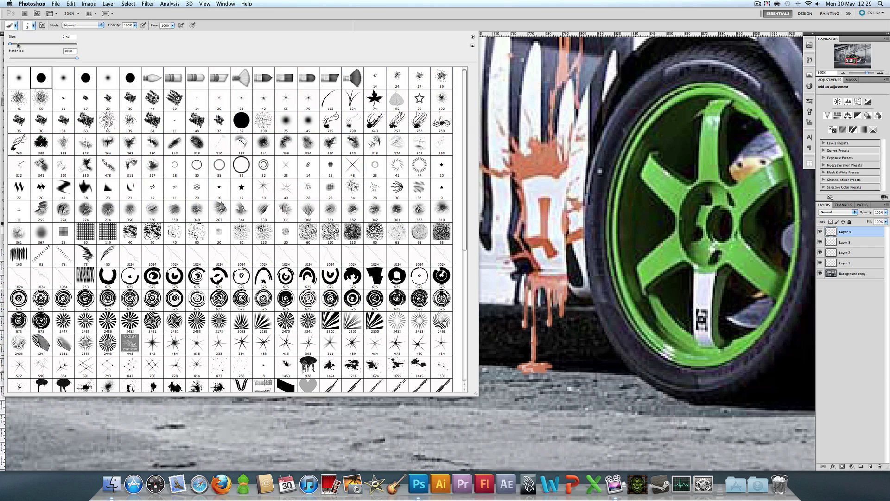
{"action": "left_click", "coordinate": [17, 46]}
{"action": "left_click", "coordinate": [35, 26]}
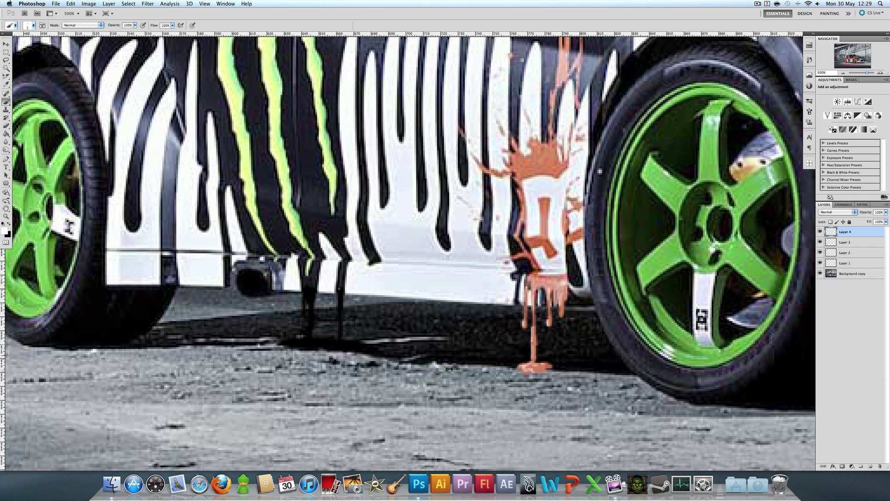
- Paint thin white highlights down the two black drips and around the black puddle at their base
{"action": "left_click_drag", "start_coordinate": [339, 288], "coordinate": [340, 333]}
{"action": "left_click_drag", "start_coordinate": [306, 287], "coordinate": [308, 312]}
{"action": "mouse_move", "coordinate": [307, 317]}
{"action": "left_mouse_down"}
{"action": "mouse_move", "coordinate": [289, 345]}
{"action": "mouse_move", "coordinate": [357, 340]}
{"action": "mouse_move", "coordinate": [328, 342]}
{"action": "left_mouse_up"}
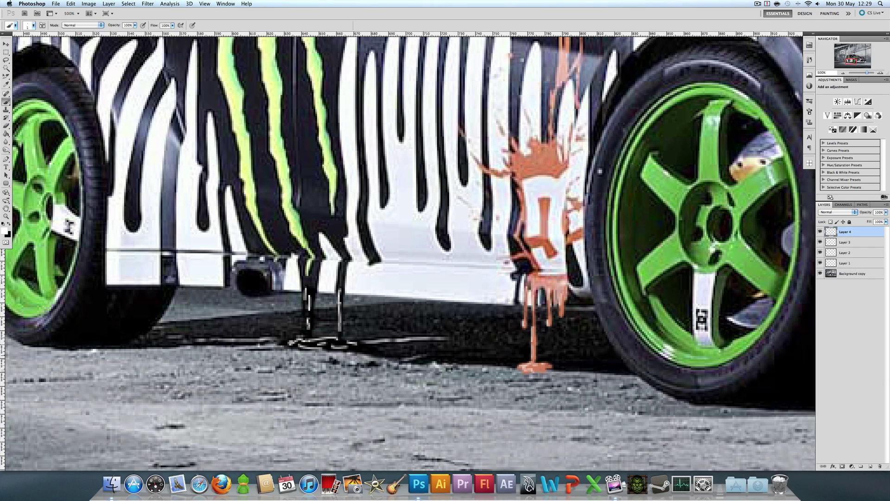
{"action": "key", "text": "ctrl+z"}
- Lower the highlight layer's opacity to 47% and view the image at actual pixels
{"action": "left_click", "coordinate": [886, 211]}
{"action": "left_click_drag", "start_coordinate": [883, 221], "coordinate": [865, 220]}
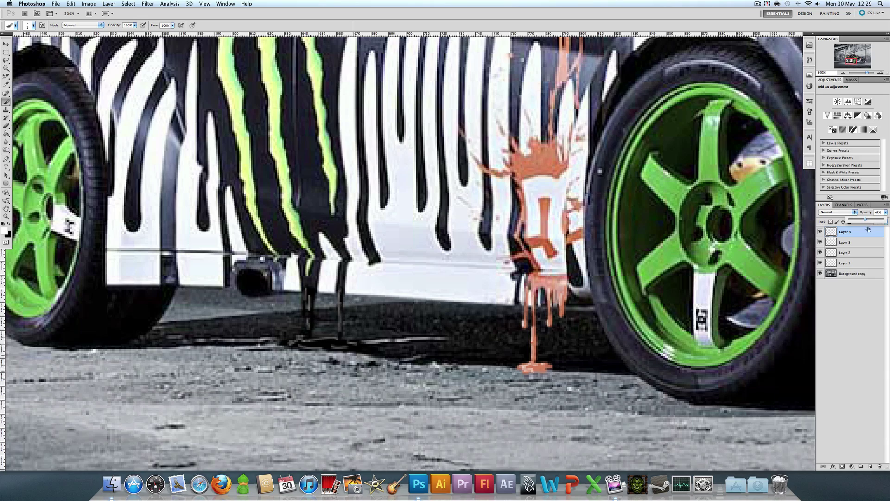
{"action": "key", "text": "z"}
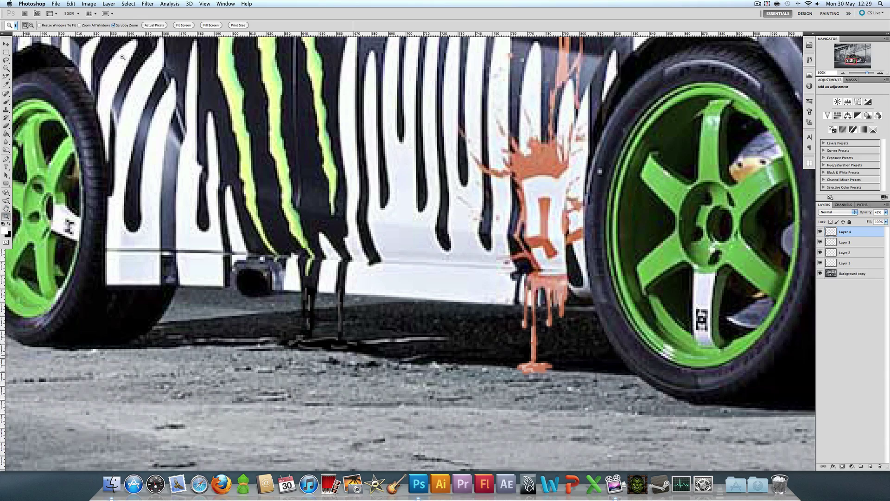
{"action": "left_click", "coordinate": [154, 25]}
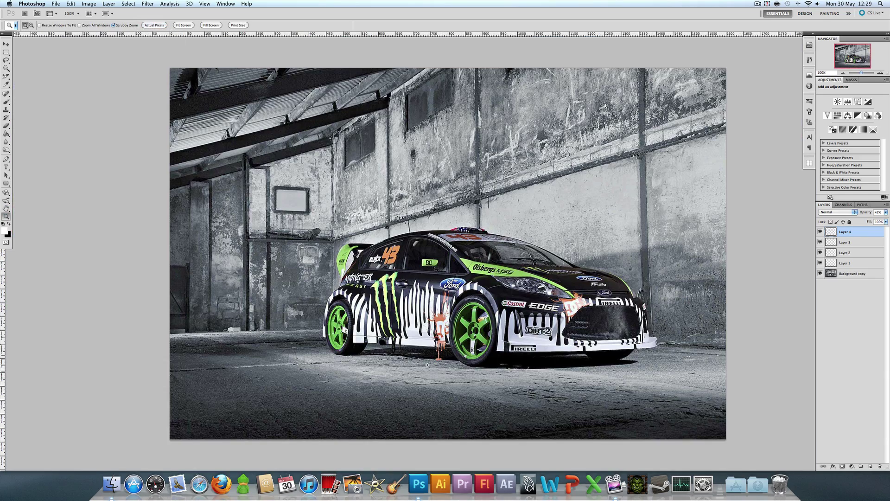
- Hide Layer 4 and add a new top layer for repainting the highlights with a fine brush
{"action": "left_click", "coordinate": [396, 369]}
{"action": "left_click_drag", "start_coordinate": [392, 371], "coordinate": [399, 339]}
{"action": "left_click", "coordinate": [821, 232]}
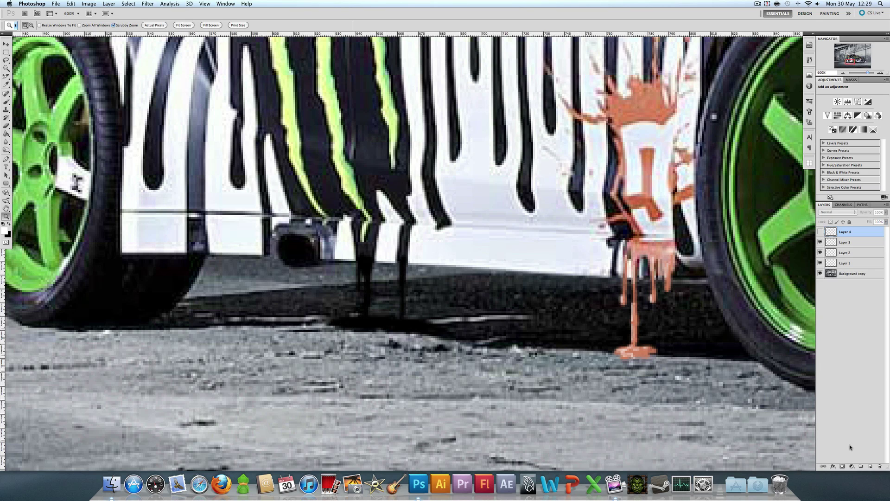
{"action": "left_click", "coordinate": [870, 466]}
{"action": "left_click", "coordinate": [7, 104]}
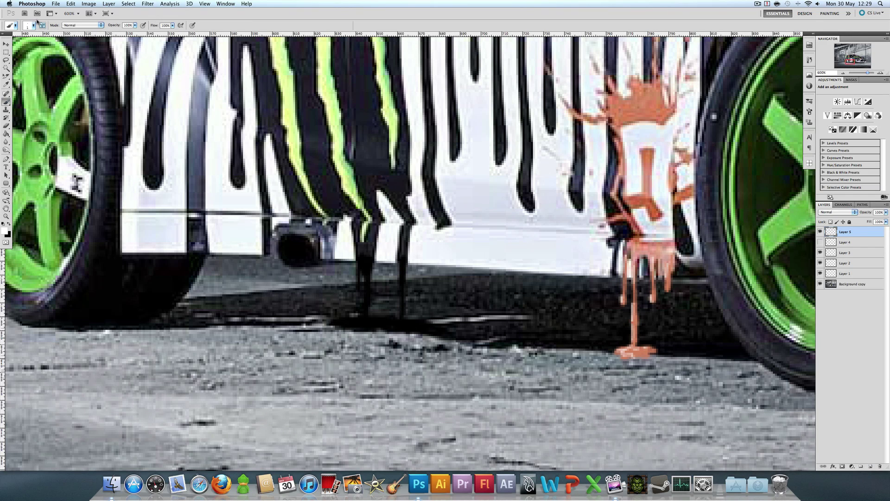
{"action": "left_click", "coordinate": [33, 25]}
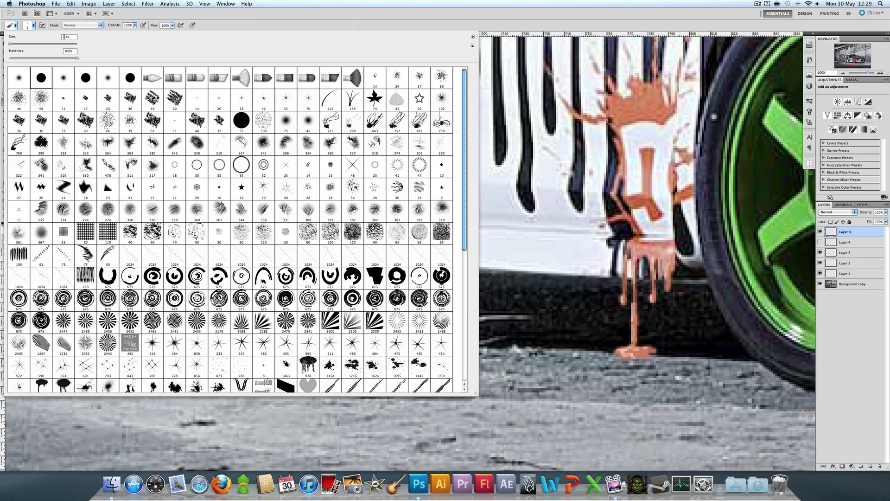
{"action": "key", "text": "Return"}
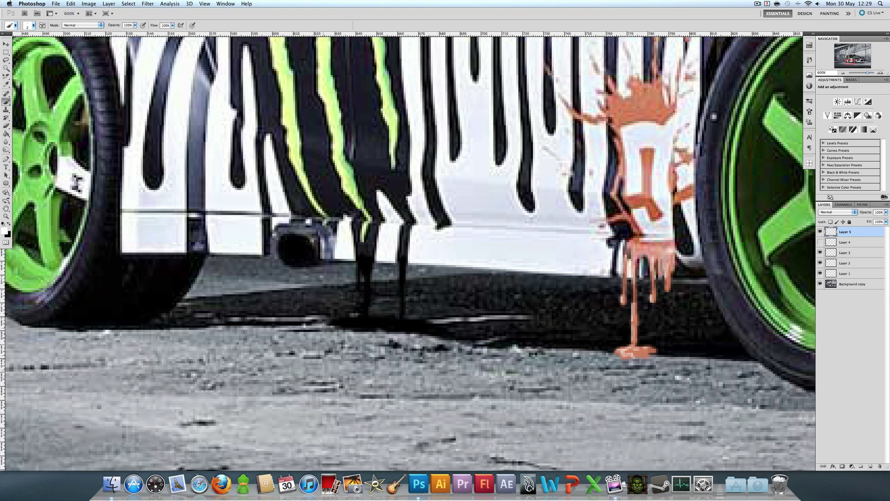
- Paint short white highlights on the two black drips and their puddle, and lower the layer's opacity to 43%
{"action": "left_click_drag", "start_coordinate": [340, 321], "coordinate": [390, 319]}
{"action": "mouse_move", "coordinate": [399, 263]}
{"action": "left_mouse_down"}
{"action": "mouse_move", "coordinate": [400, 303]}
{"action": "mouse_move", "coordinate": [357, 253]}
{"action": "left_mouse_up"}
{"action": "mouse_move", "coordinate": [366, 285]}
{"action": "left_mouse_down"}
{"action": "mouse_move", "coordinate": [366, 327]}
{"action": "mouse_move", "coordinate": [376, 328]}
{"action": "left_mouse_up"}
{"action": "left_click_drag", "start_coordinate": [413, 321], "coordinate": [430, 324]}
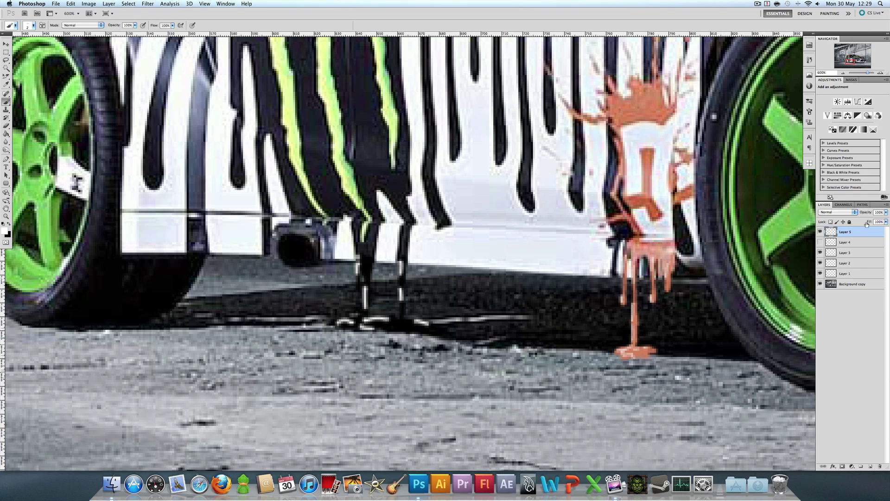
{"action": "left_click", "coordinate": [887, 212]}
{"action": "left_click_drag", "start_coordinate": [883, 220], "coordinate": [864, 220]}
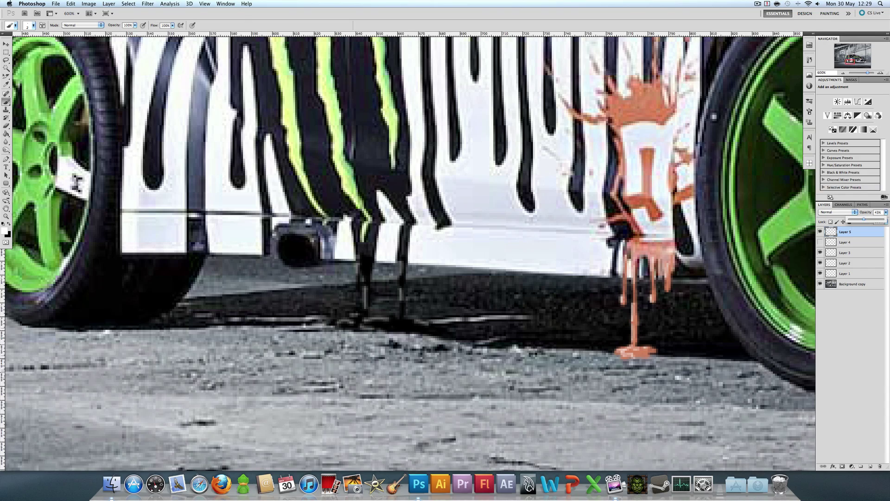
- Soften the new highlights on Layer 5 with a Gaussian Blur of 0.3 pixels radius
{"action": "key", "text": "z"}
{"action": "left_click", "coordinate": [155, 25]}
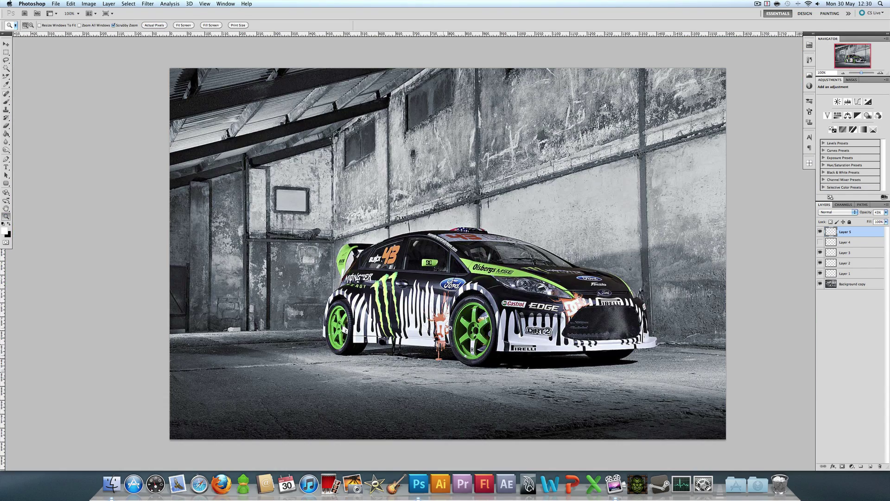
{"action": "left_click_drag", "start_coordinate": [424, 346], "coordinate": [341, 303]}
{"action": "left_click", "coordinate": [147, 4]}
{"action": "mouse_move", "coordinate": [185, 78]}
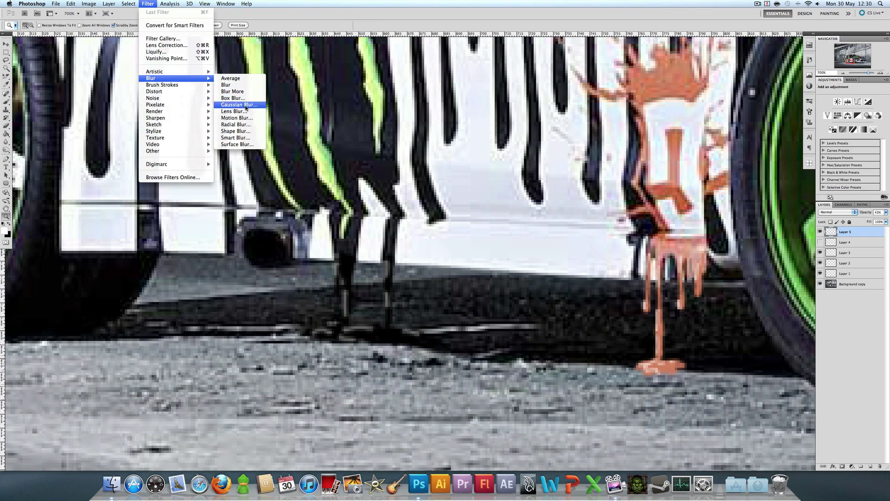
{"action": "left_click", "coordinate": [245, 106]}
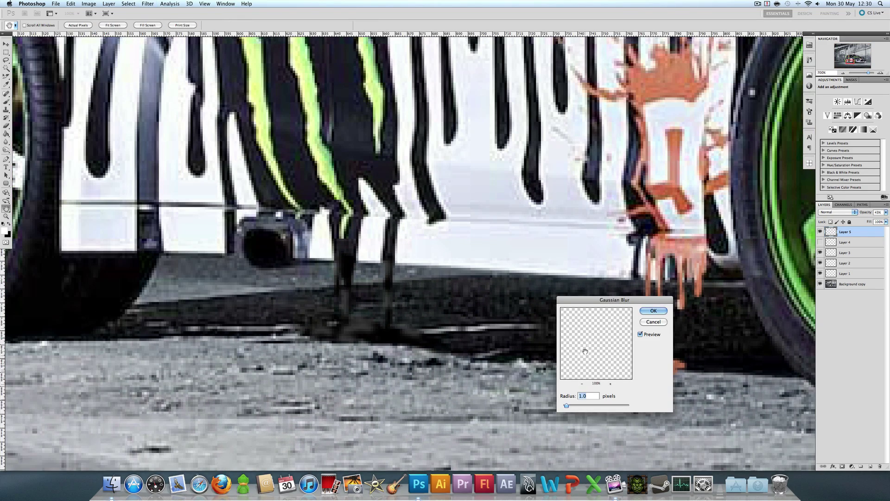
{"action": "type", "text": "0.3"}
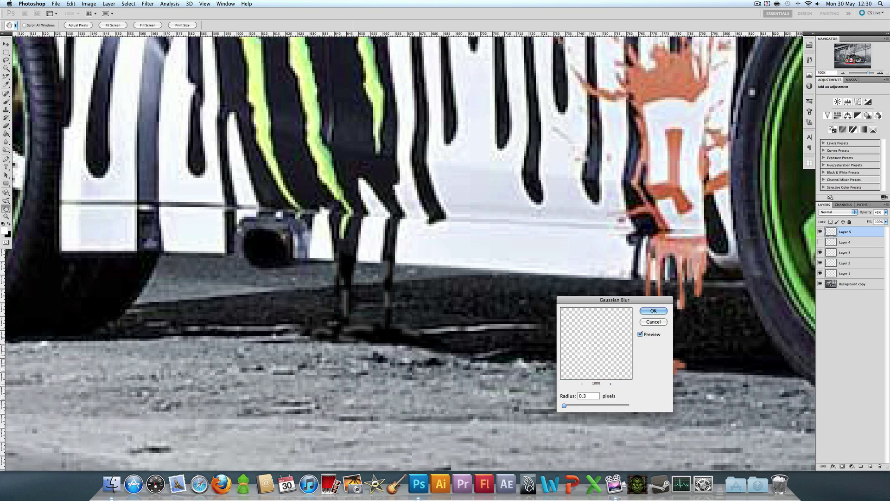
{"action": "key", "text": "Return"}
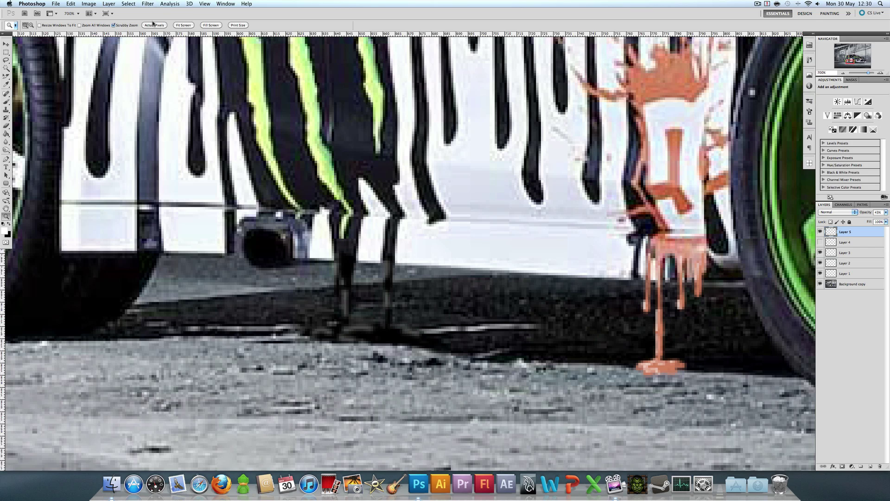
- Raise the blurred highlight layer's opacity to 60% while viewing the whole image
{"action": "left_click", "coordinate": [153, 25]}
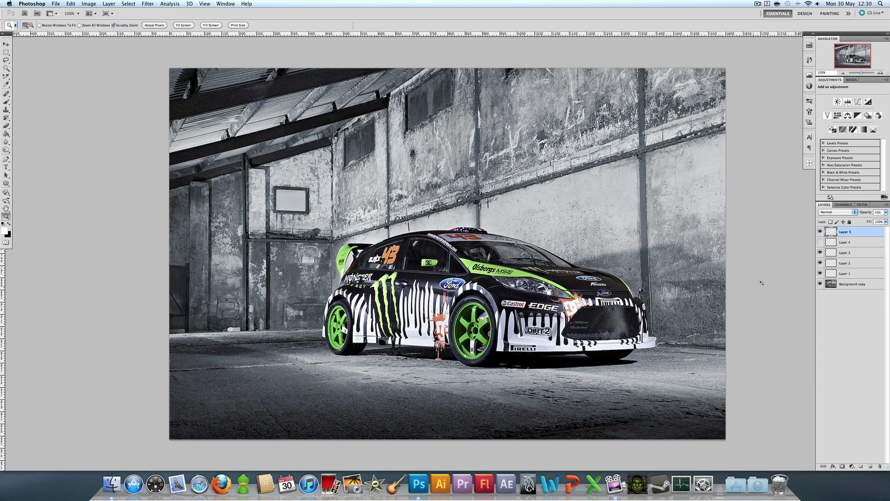
{"action": "left_click", "coordinate": [886, 212]}
{"action": "left_click_drag", "start_coordinate": [864, 222], "coordinate": [869, 221]}
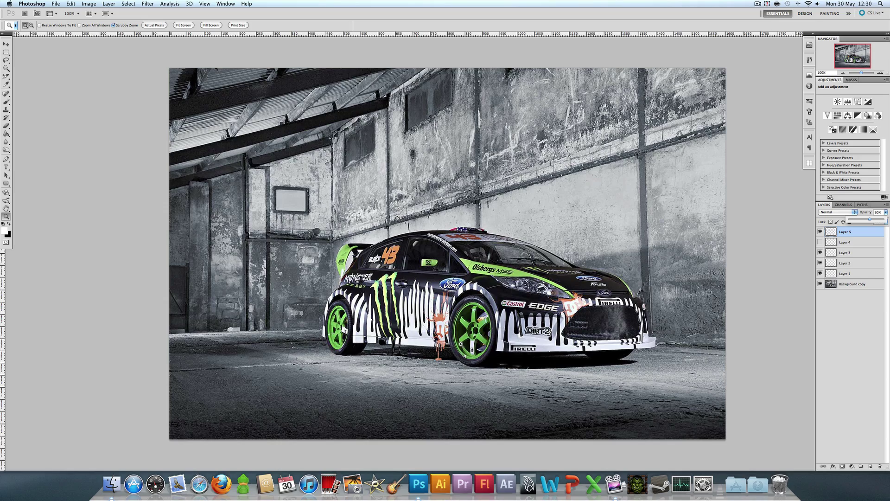
- Examine the black drips and their highlights below the car's sill close up and at actual size
{"action": "left_click", "coordinate": [434, 364]}
{"action": "left_click_drag", "start_coordinate": [434, 365], "coordinate": [369, 366]}
{"action": "left_click", "coordinate": [369, 366]}
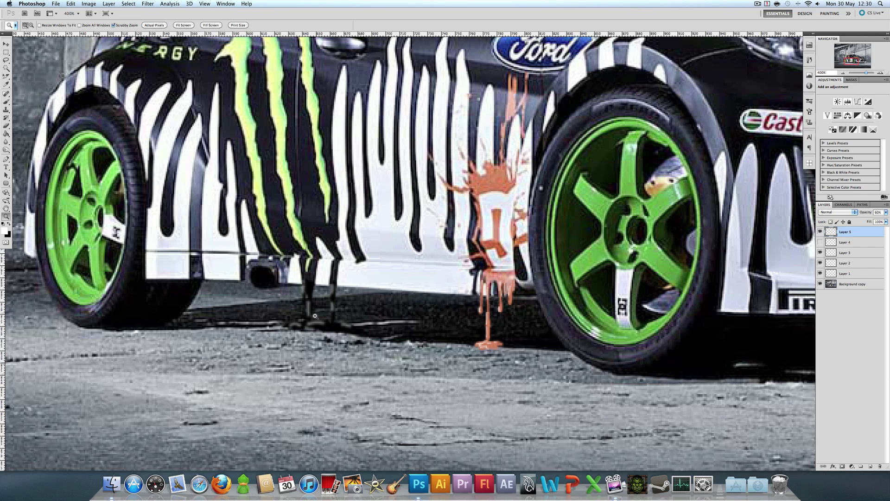
{"action": "left_click", "coordinate": [314, 313]}
{"action": "left_click", "coordinate": [296, 333]}
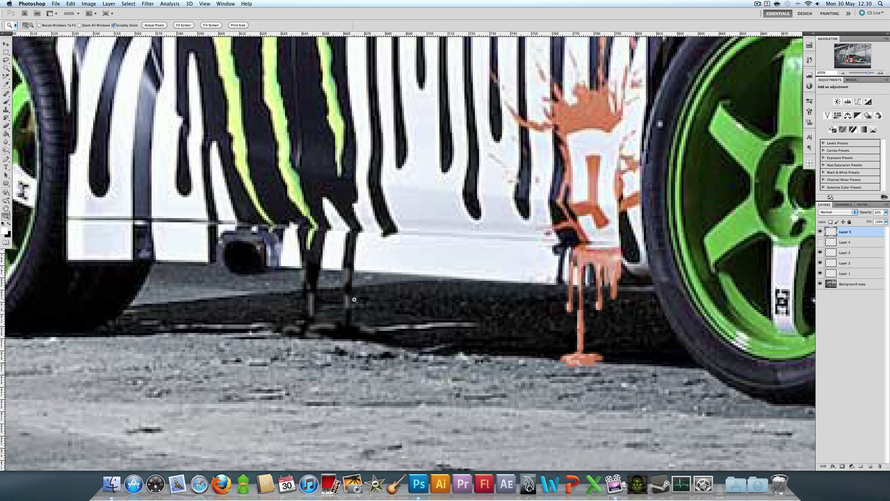
{"action": "left_click", "coordinate": [429, 308]}
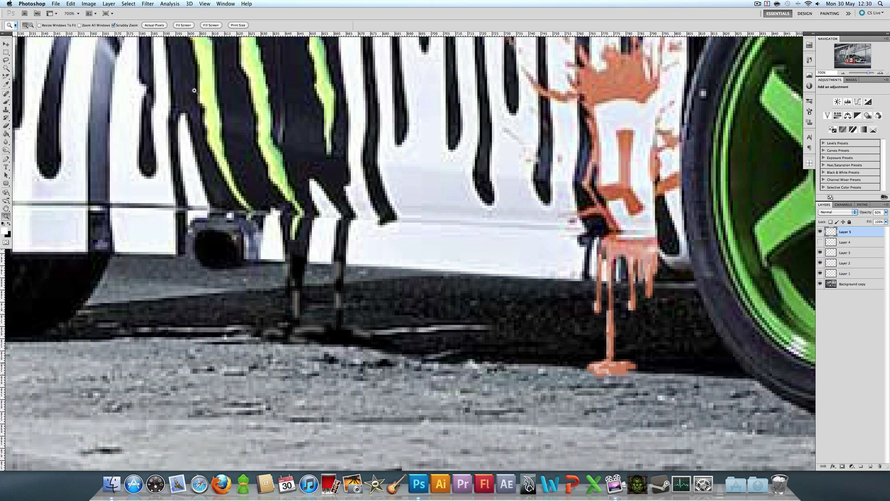
{"action": "left_click", "coordinate": [155, 26]}
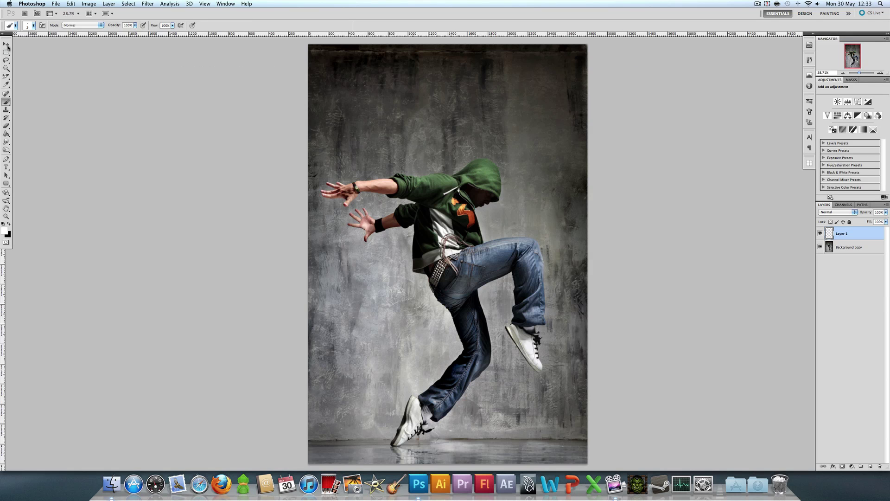
- In the dancer photo, sample the off-white of the lower shoe as the paint colour
{"action": "key", "text": "v"}
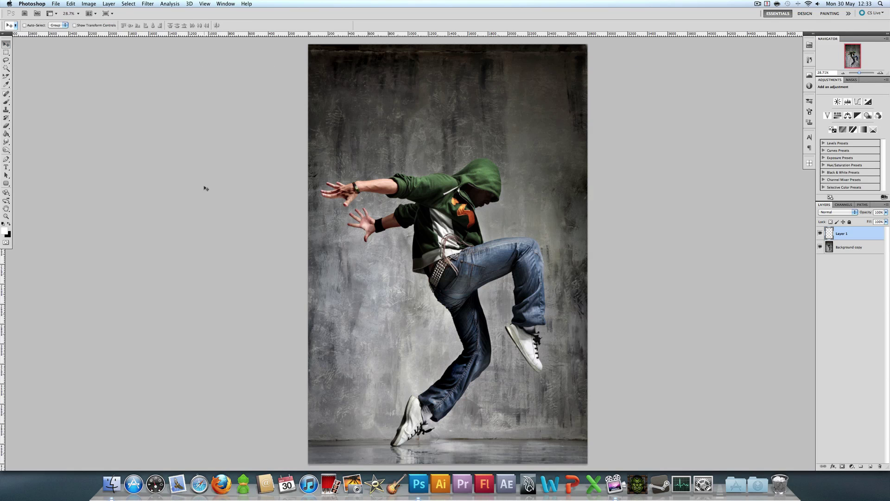
{"action": "left_click", "coordinate": [6, 216]}
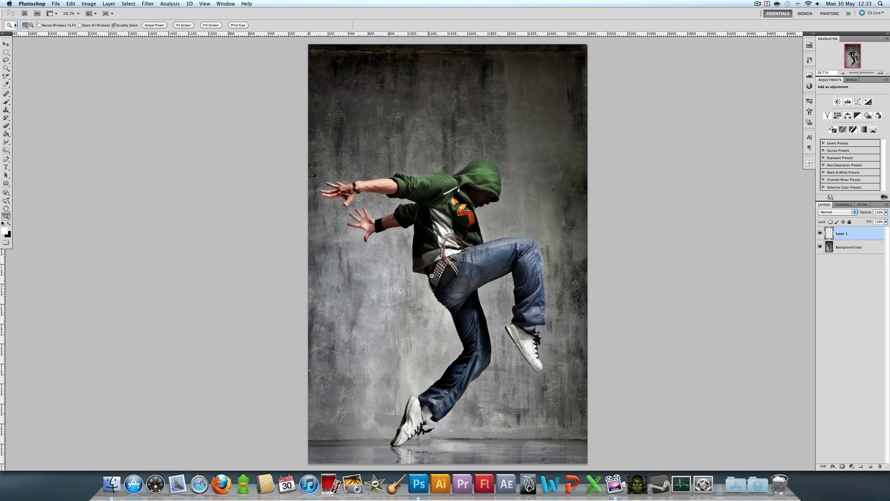
{"action": "left_click_drag", "start_coordinate": [416, 454], "coordinate": [438, 458]}
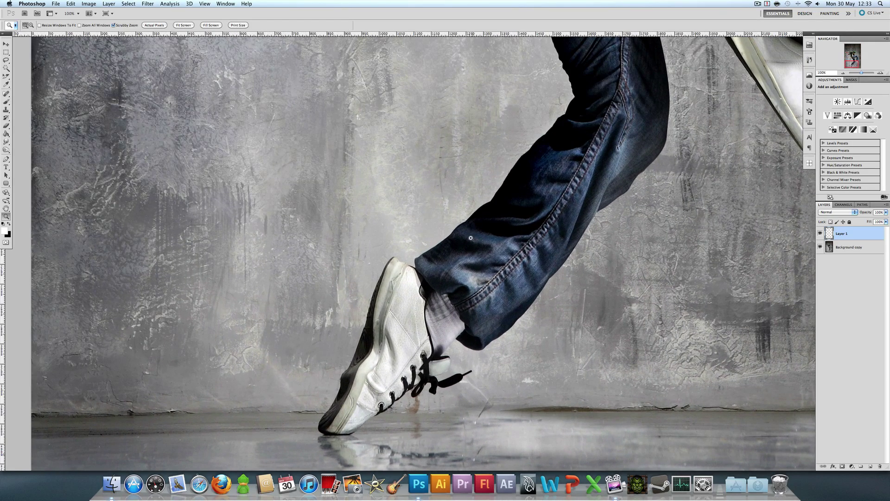
{"action": "left_click_drag", "start_coordinate": [848, 63], "coordinate": [849, 64]}
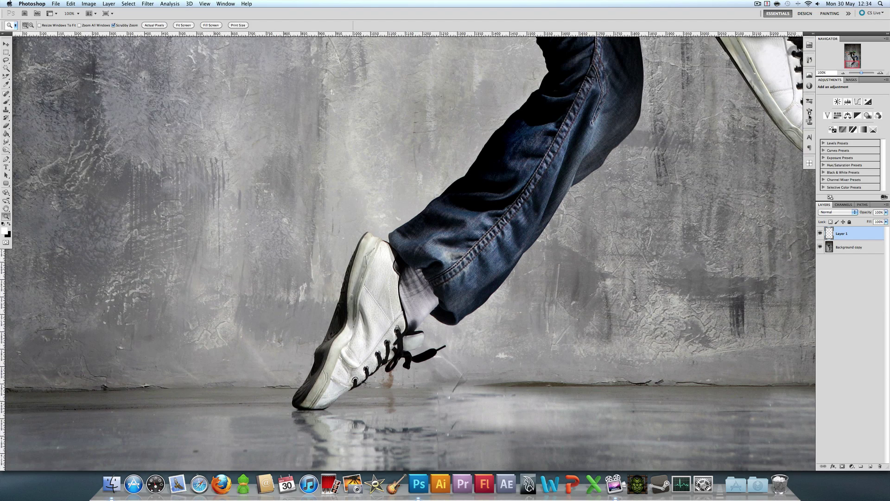
{"action": "scroll", "coordinate": [457, 257], "scroll_direction": "down", "scroll_amount": 3}
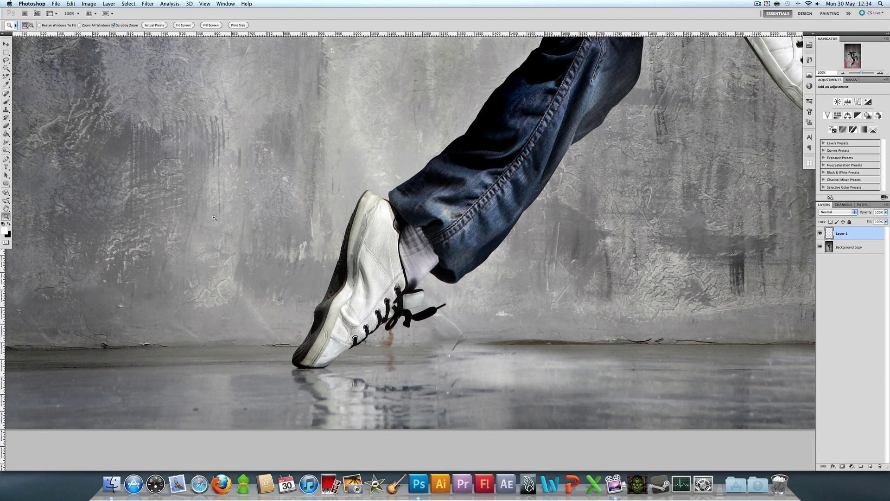
{"action": "left_click", "coordinate": [6, 84]}
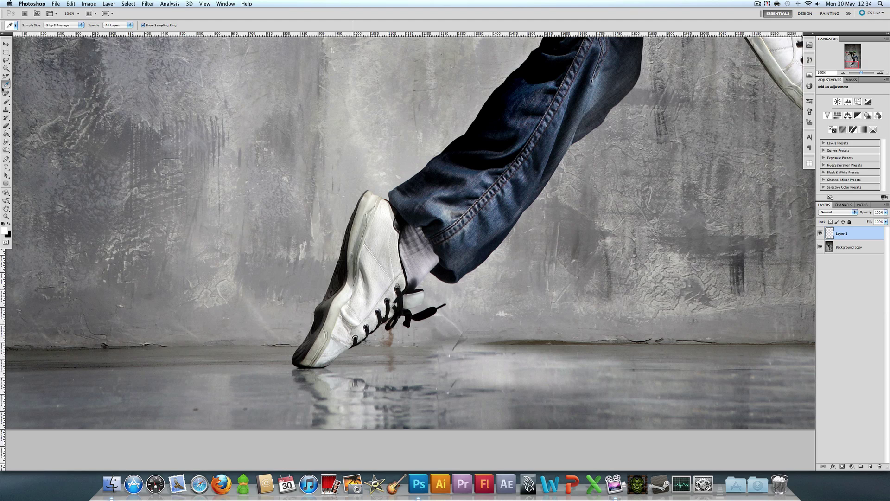
{"action": "left_click_drag", "start_coordinate": [382, 277], "coordinate": [346, 324]}
- Set the Brush tool's size to 10 px, keeping the hard round tip
{"action": "left_click", "coordinate": [6, 101]}
{"action": "left_click", "coordinate": [33, 25]}
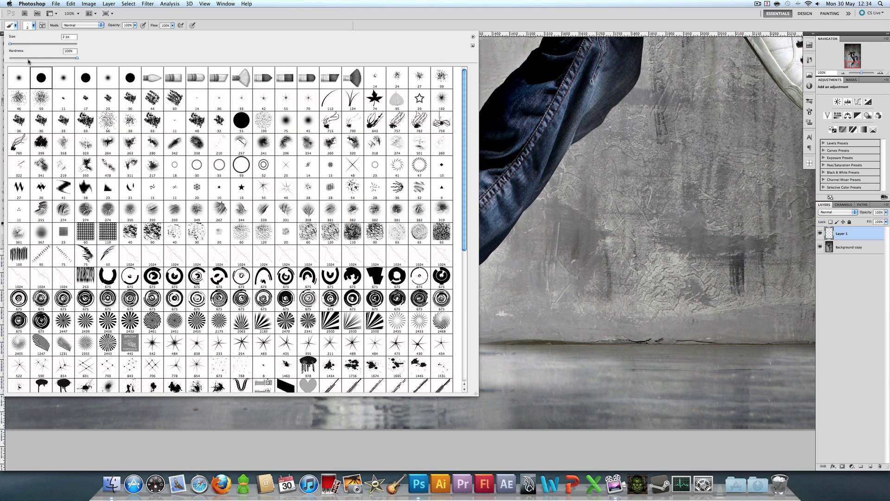
{"action": "left_click_drag", "start_coordinate": [10, 44], "coordinate": [15, 44]}
{"action": "left_click", "coordinate": [34, 25]}
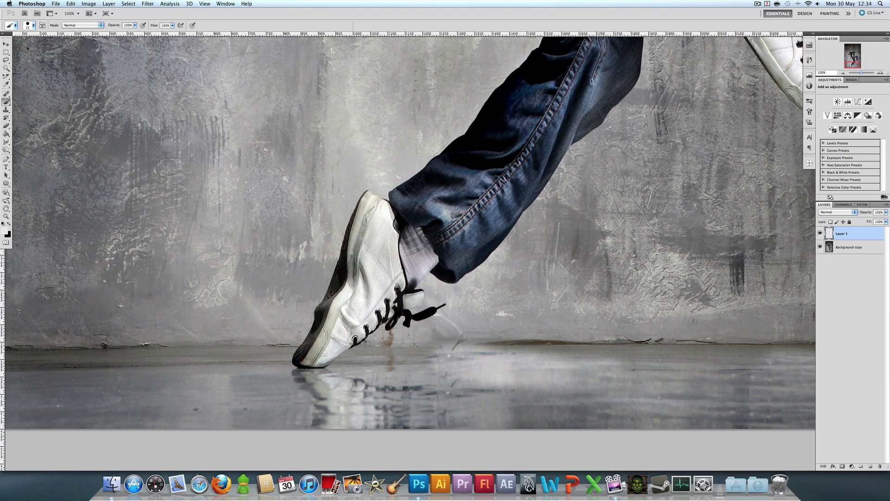
{"action": "left_click", "coordinate": [33, 25]}
{"action": "left_click_drag", "start_coordinate": [15, 43], "coordinate": [11, 45]}
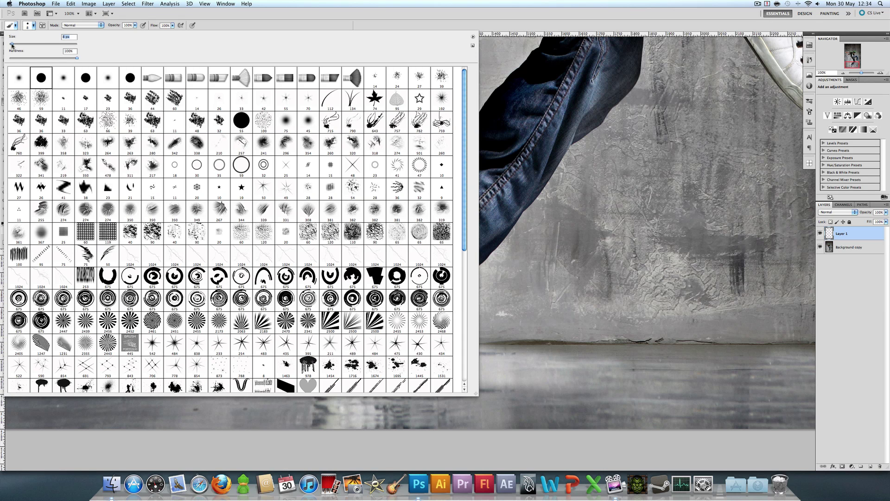
{"action": "left_click", "coordinate": [33, 25]}
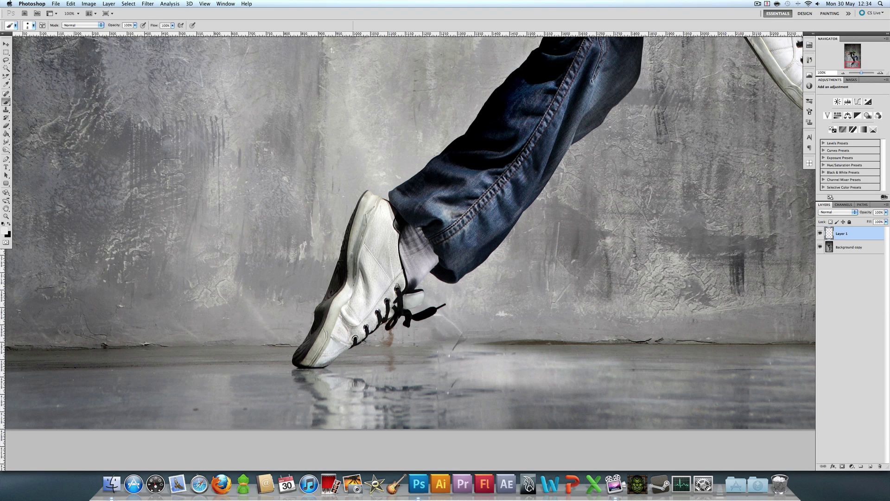
{"action": "left_click", "coordinate": [33, 25]}
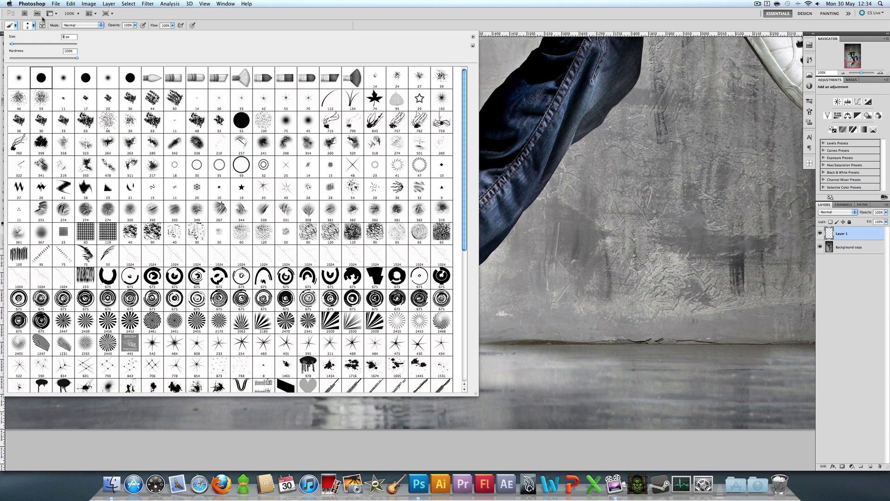
{"action": "left_click", "coordinate": [64, 37]}
{"action": "type", "text": "10"}
{"action": "key", "text": "Return"}
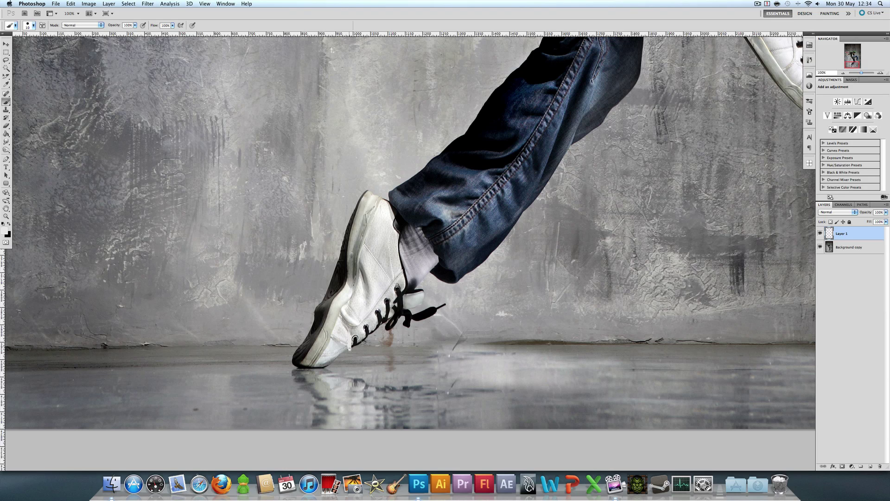
- Paint off-white drips running down from the lower shoe's upper and a flat off-white puddle on the floor beneath it on Layer 1
{"action": "left_click_drag", "start_coordinate": [350, 357], "coordinate": [350, 364]}
{"action": "mouse_move", "coordinate": [373, 308]}
{"action": "left_mouse_down"}
{"action": "mouse_move", "coordinate": [374, 335]}
{"action": "mouse_move", "coordinate": [366, 308]}
{"action": "mouse_move", "coordinate": [362, 332]}
{"action": "mouse_move", "coordinate": [333, 346]}
{"action": "mouse_move", "coordinate": [328, 381]}
{"action": "mouse_move", "coordinate": [333, 366]}
{"action": "mouse_move", "coordinate": [322, 369]}
{"action": "mouse_move", "coordinate": [386, 369]}
{"action": "left_mouse_up"}
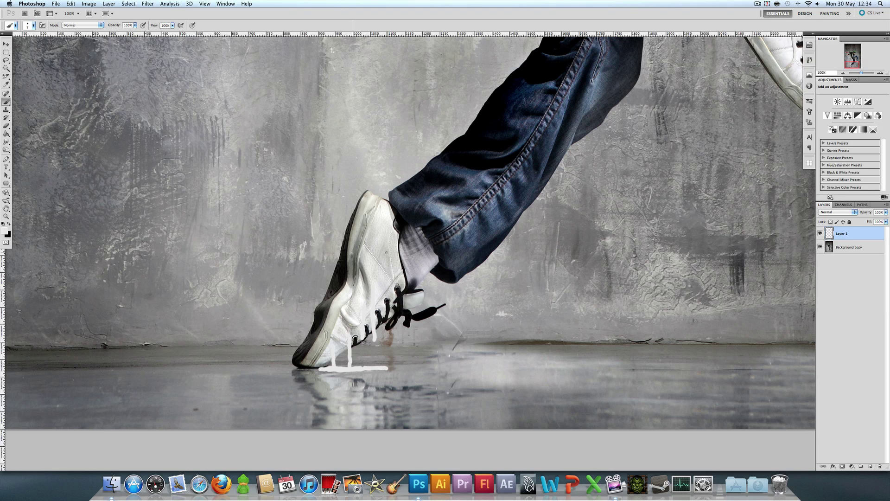
{"action": "left_click_drag", "start_coordinate": [358, 323], "coordinate": [358, 343]}
{"action": "mouse_move", "coordinate": [330, 355]}
{"action": "left_mouse_down"}
{"action": "mouse_move", "coordinate": [339, 371]}
{"action": "mouse_move", "coordinate": [388, 370]}
{"action": "left_mouse_up"}
{"action": "left_click_drag", "start_coordinate": [366, 370], "coordinate": [317, 371]}
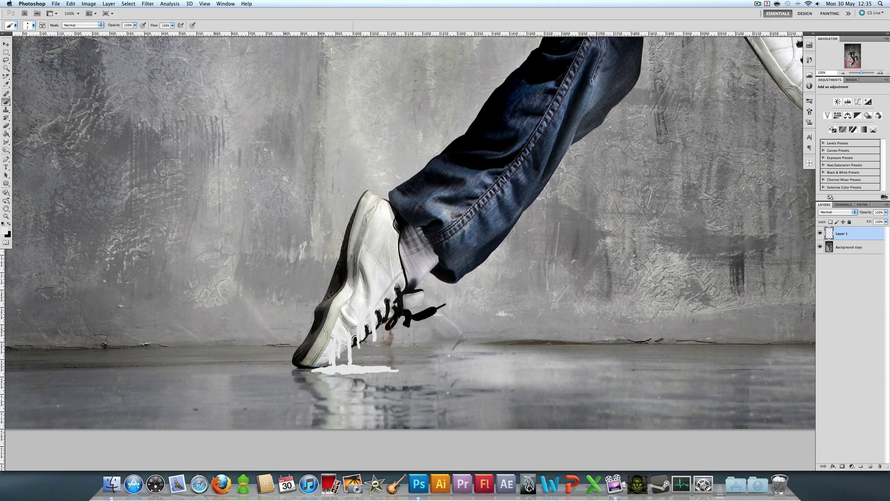
- Sample the dark grey of the shoe's sole and paint a dark grey and black puddle under the toe on a new layer
{"action": "left_click", "coordinate": [6, 84]}
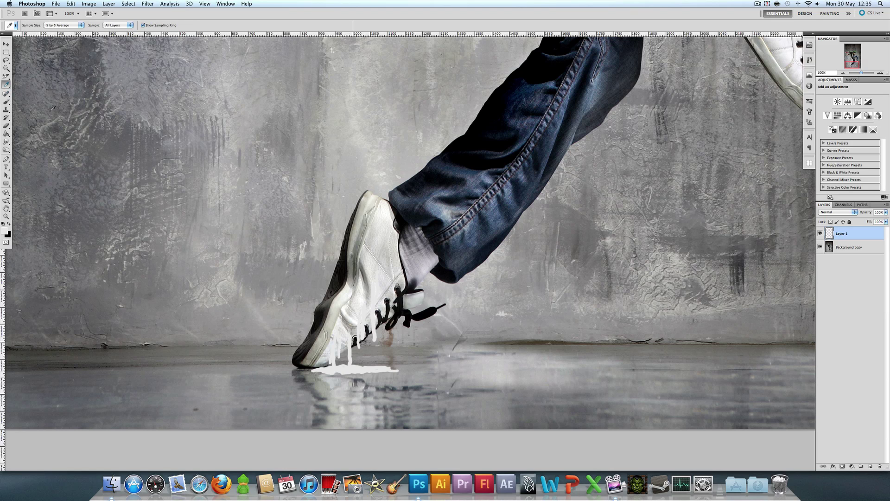
{"action": "left_click", "coordinate": [320, 347]}
{"action": "left_click", "coordinate": [870, 466]}
{"action": "left_click", "coordinate": [7, 102]}
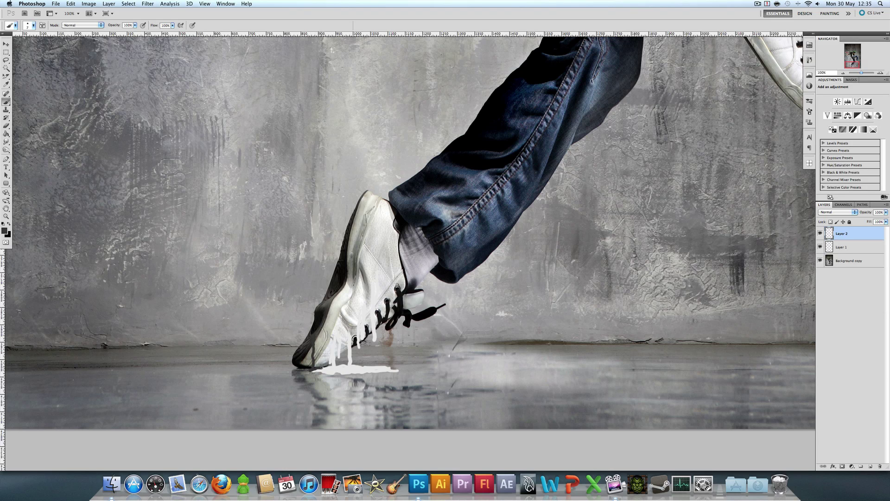
{"action": "left_click_drag", "start_coordinate": [310, 370], "coordinate": [322, 372]}
{"action": "mouse_move", "coordinate": [323, 373]}
{"action": "left_mouse_down"}
{"action": "mouse_move", "coordinate": [333, 373]}
{"action": "mouse_move", "coordinate": [306, 372]}
{"action": "left_mouse_up"}
{"action": "left_click", "coordinate": [9, 224]}
{"action": "mouse_move", "coordinate": [295, 369]}
{"action": "left_mouse_down"}
{"action": "mouse_move", "coordinate": [318, 374]}
{"action": "mouse_move", "coordinate": [277, 373]}
{"action": "left_mouse_up"}
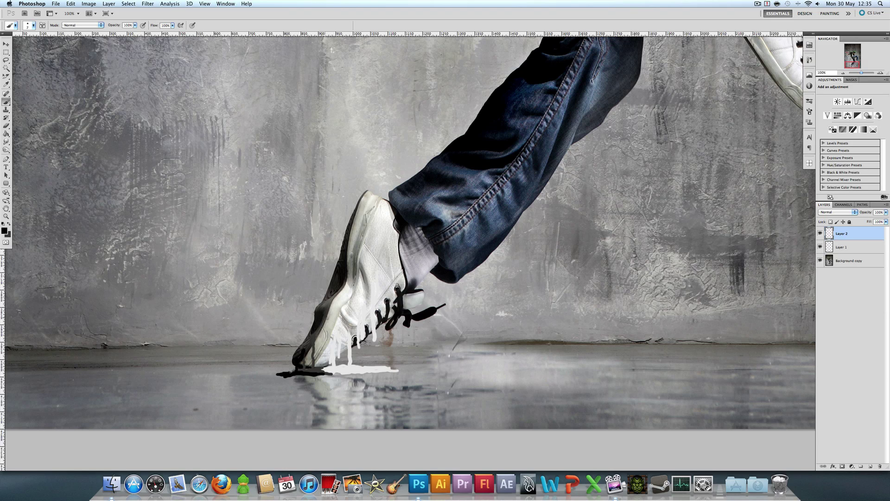
- Paint dark grey drips running from the edge of the sole over the white side of the shoe on Layer 2, redoing the first stroke
{"action": "left_click_drag", "start_coordinate": [336, 290], "coordinate": [333, 331]}
{"action": "key", "text": "super+z"}
{"action": "left_click_drag", "start_coordinate": [328, 298], "coordinate": [329, 344]}
{"action": "left_click_drag", "start_coordinate": [342, 301], "coordinate": [333, 323]}
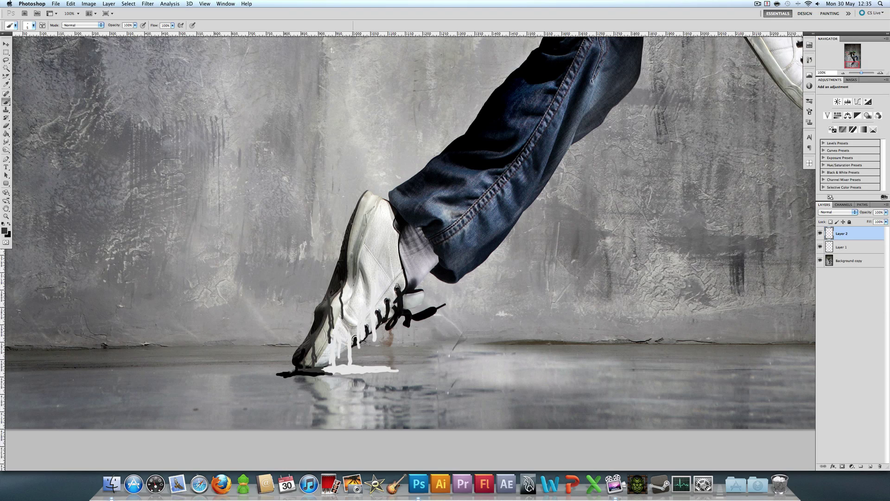
{"action": "left_click_drag", "start_coordinate": [351, 221], "coordinate": [346, 278]}
- Paint black drips falling from the shoelaces and small black puddles on the floor below them
{"action": "left_click", "coordinate": [9, 224]}
{"action": "left_click_drag", "start_coordinate": [387, 330], "coordinate": [388, 343]}
{"action": "mouse_move", "coordinate": [384, 318]}
{"action": "left_mouse_down"}
{"action": "mouse_move", "coordinate": [383, 334]}
{"action": "mouse_move", "coordinate": [406, 335]}
{"action": "mouse_move", "coordinate": [401, 325]}
{"action": "mouse_move", "coordinate": [421, 344]}
{"action": "mouse_move", "coordinate": [427, 369]}
{"action": "mouse_move", "coordinate": [386, 374]}
{"action": "left_mouse_up"}
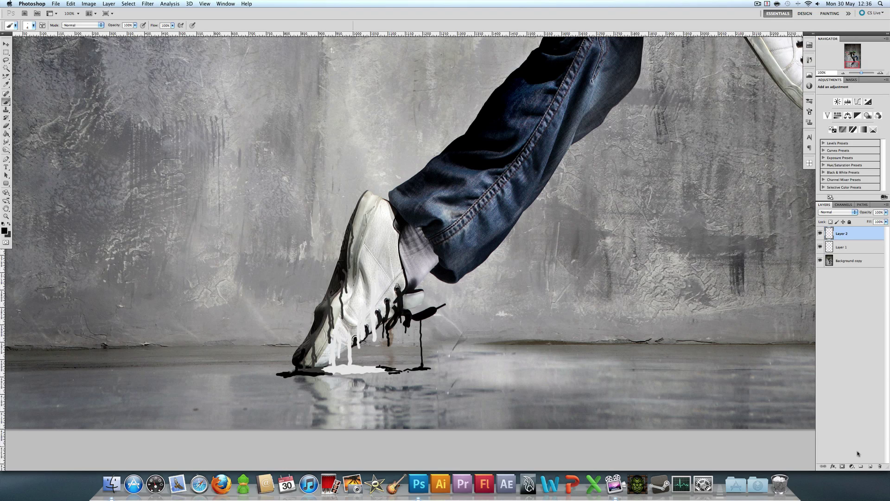
- Add a new layer and paint thin white highlights on the dark drips along the sole with a finer brush
{"action": "left_click", "coordinate": [870, 466]}
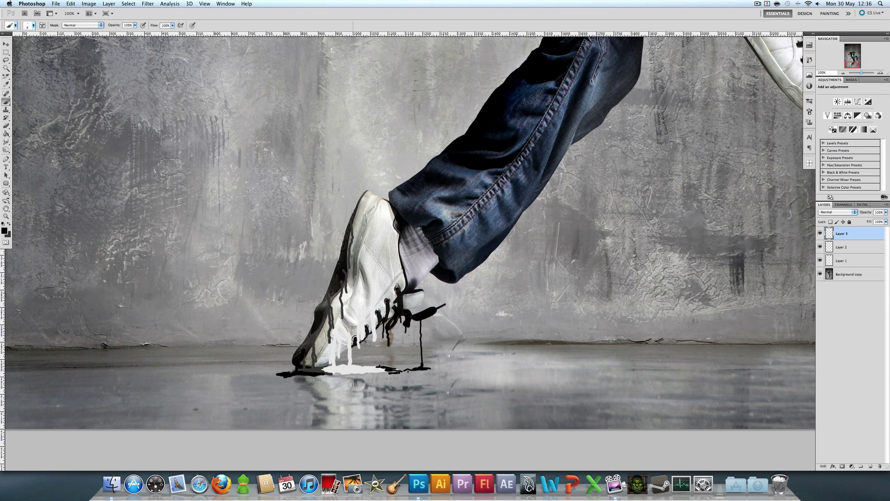
{"action": "left_click", "coordinate": [8, 224]}
{"action": "left_click", "coordinate": [6, 216]}
{"action": "left_click", "coordinate": [378, 387]}
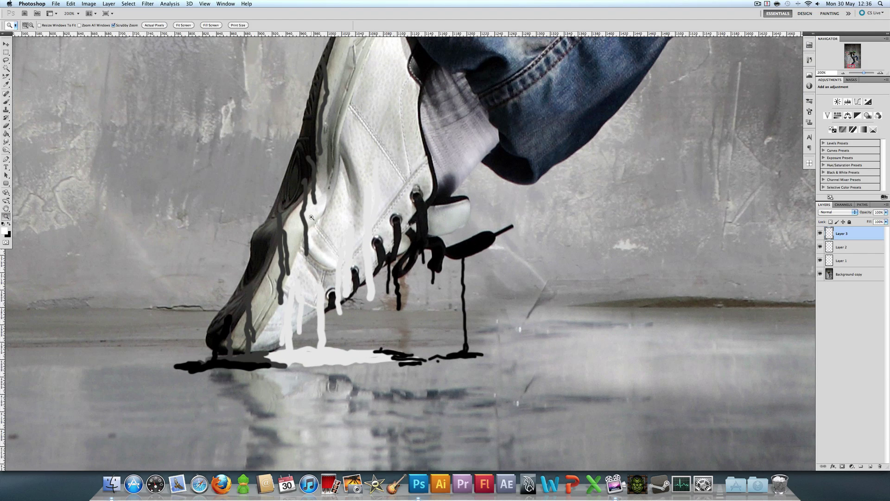
{"action": "key", "text": "b"}
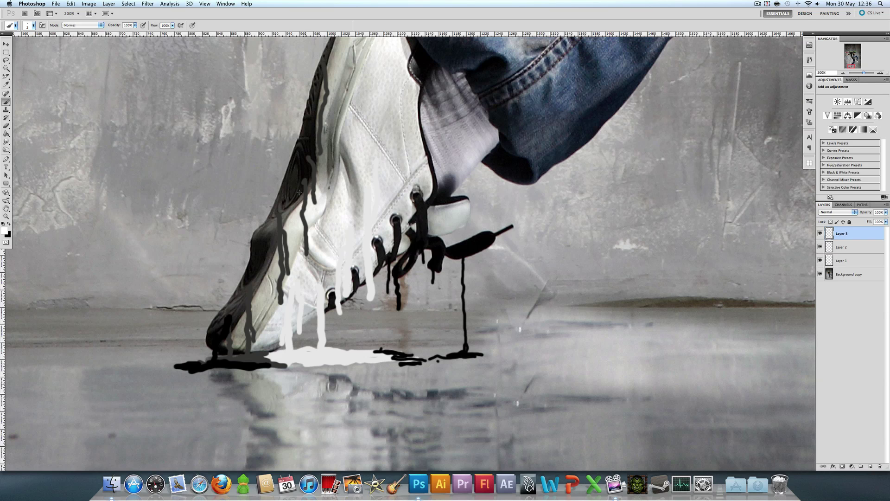
{"action": "left_click_drag", "start_coordinate": [302, 183], "coordinate": [304, 248]}
{"action": "mouse_move", "coordinate": [278, 216]}
{"action": "left_mouse_down"}
{"action": "mouse_move", "coordinate": [278, 290]}
{"action": "mouse_move", "coordinate": [248, 304]}
{"action": "mouse_move", "coordinate": [247, 337]}
{"action": "mouse_move", "coordinate": [229, 335]}
{"action": "mouse_move", "coordinate": [229, 349]}
{"action": "mouse_move", "coordinate": [222, 330]}
{"action": "mouse_move", "coordinate": [213, 357]}
{"action": "left_mouse_up"}
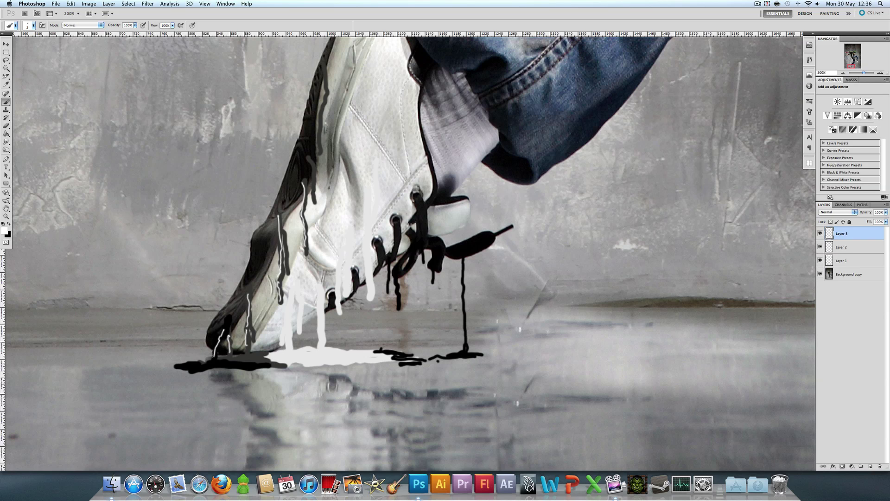
{"action": "left_click_drag", "start_coordinate": [308, 158], "coordinate": [314, 185]}
{"action": "left_click_drag", "start_coordinate": [321, 114], "coordinate": [322, 129]}
{"action": "mouse_move", "coordinate": [326, 88]}
{"action": "left_mouse_down"}
{"action": "mouse_move", "coordinate": [326, 97]}
{"action": "mouse_move", "coordinate": [322, 81]}
{"action": "left_mouse_up"}
- Paint thin white highlights on the off-white drips, the shoelaces and the black drips hanging from the laces
{"action": "mouse_move", "coordinate": [338, 258]}
{"action": "left_mouse_down"}
{"action": "mouse_move", "coordinate": [338, 291]}
{"action": "mouse_move", "coordinate": [366, 245]}
{"action": "mouse_move", "coordinate": [367, 292]}
{"action": "mouse_move", "coordinate": [321, 329]}
{"action": "mouse_move", "coordinate": [300, 321]}
{"action": "mouse_move", "coordinate": [285, 346]}
{"action": "left_mouse_up"}
{"action": "left_click_drag", "start_coordinate": [397, 281], "coordinate": [399, 307]}
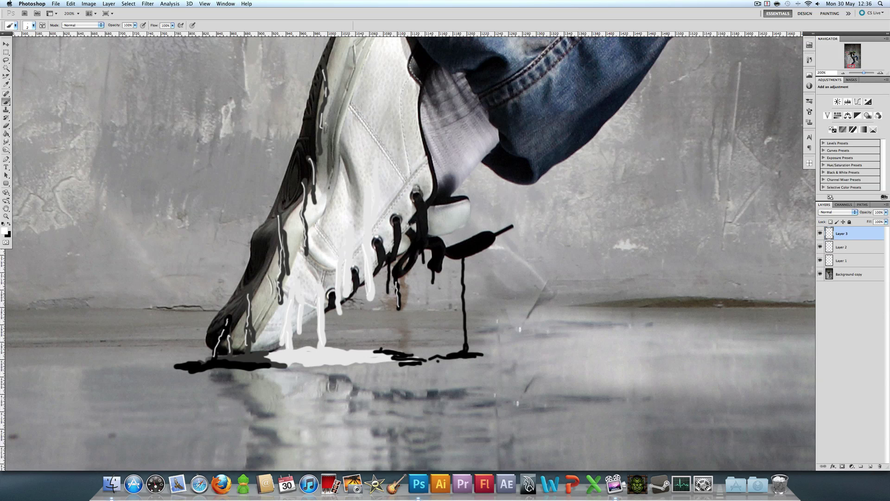
{"action": "left_click_drag", "start_coordinate": [388, 269], "coordinate": [389, 292]}
{"action": "left_click_drag", "start_coordinate": [431, 271], "coordinate": [432, 283]}
{"action": "mouse_move", "coordinate": [422, 252]}
{"action": "left_mouse_down"}
{"action": "mouse_move", "coordinate": [462, 285]}
{"action": "mouse_move", "coordinate": [467, 347]}
{"action": "left_mouse_up"}
{"action": "mouse_move", "coordinate": [401, 274]}
{"action": "left_mouse_down"}
{"action": "mouse_move", "coordinate": [413, 263]}
{"action": "mouse_move", "coordinate": [444, 272]}
{"action": "mouse_move", "coordinate": [478, 249]}
{"action": "left_mouse_up"}
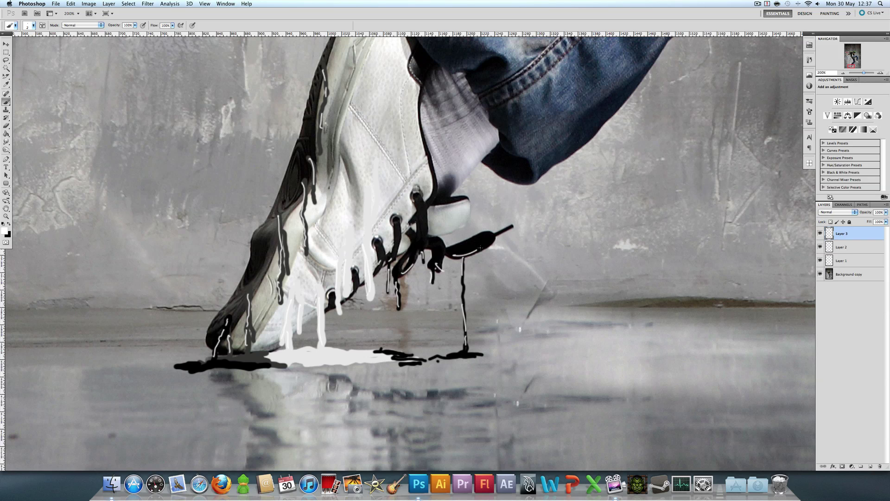
- Add white highlight strokes along the edge of the sole and lower Layer 3's opacity to 41%
{"action": "left_click_drag", "start_coordinate": [299, 193], "coordinate": [276, 226]}
{"action": "left_click_drag", "start_coordinate": [250, 284], "coordinate": [239, 318]}
{"action": "left_click_drag", "start_coordinate": [262, 276], "coordinate": [258, 290]}
{"action": "left_click_drag", "start_coordinate": [272, 255], "coordinate": [262, 276]}
{"action": "left_click", "coordinate": [887, 213]}
{"action": "left_click_drag", "start_coordinate": [883, 220], "coordinate": [864, 221]}
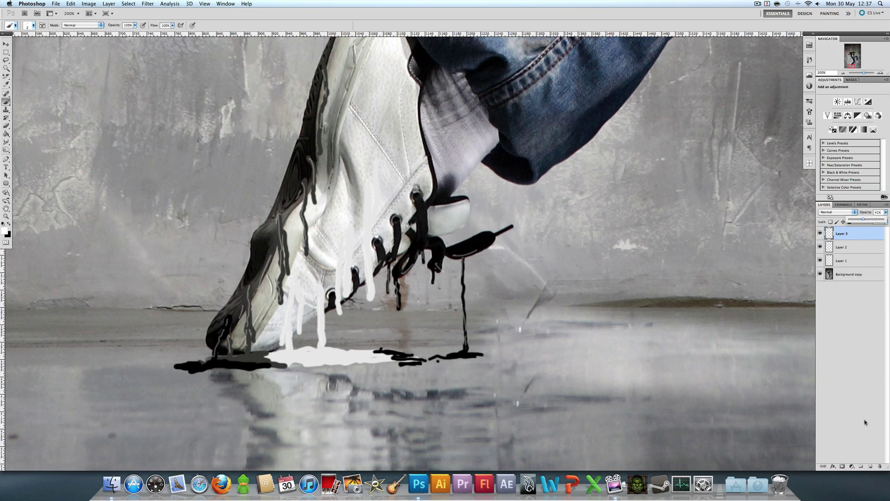
- On a new layer, outline a freehand highlight shape across the black and white puddle under the toe and fill it with white
{"action": "left_click", "coordinate": [871, 466]}
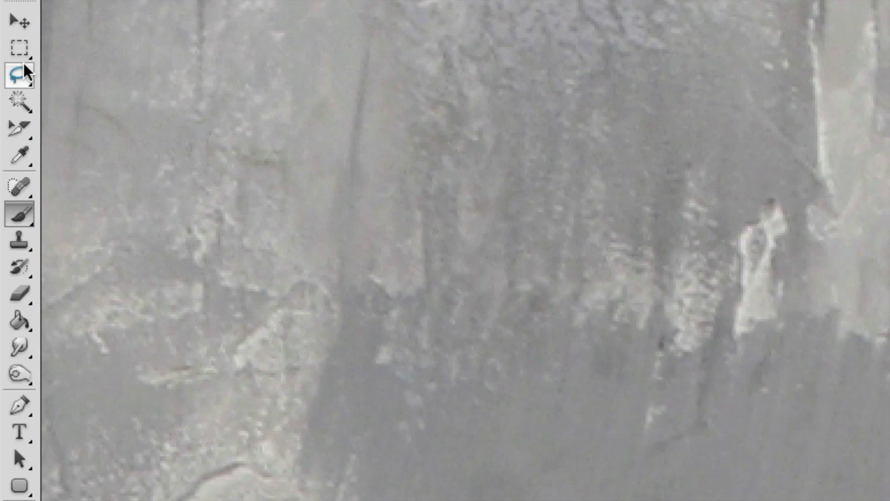
{"action": "left_click", "coordinate": [18, 73]}
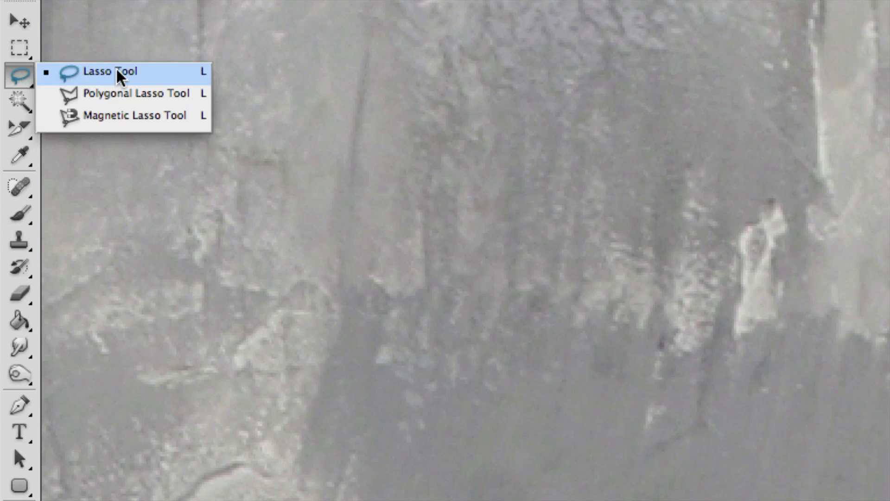
{"action": "left_click", "coordinate": [116, 71]}
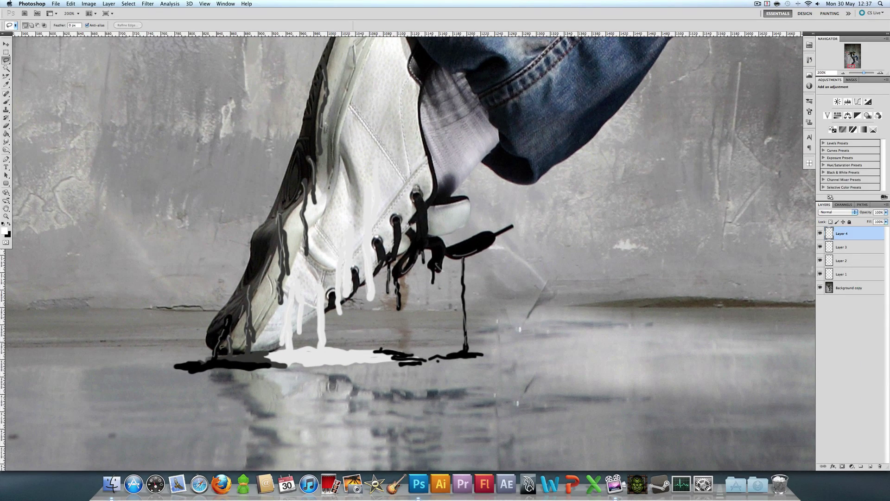
{"action": "mouse_move", "coordinate": [226, 354]}
{"action": "left_mouse_down"}
{"action": "mouse_move", "coordinate": [180, 362]}
{"action": "mouse_move", "coordinate": [310, 359]}
{"action": "mouse_move", "coordinate": [220, 359]}
{"action": "mouse_move", "coordinate": [318, 348]}
{"action": "mouse_move", "coordinate": [222, 359]}
{"action": "left_mouse_up"}
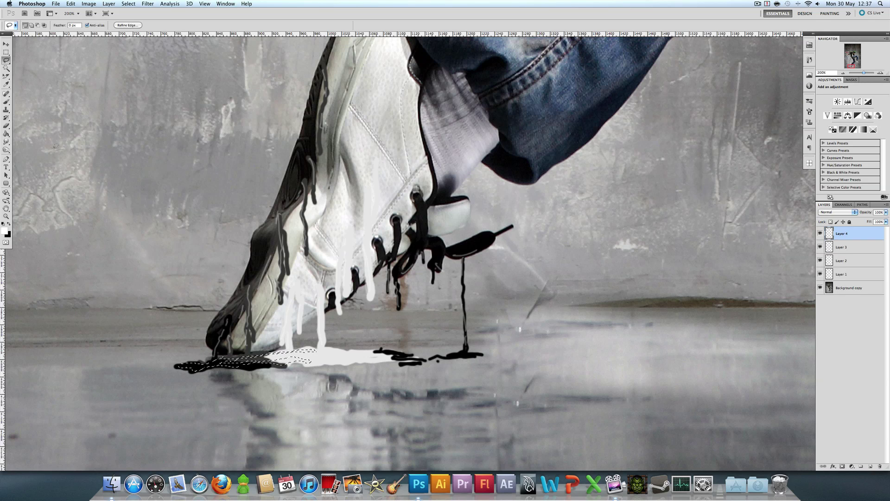
{"action": "key", "text": "g"}
{"action": "left_click", "coordinate": [203, 368]}
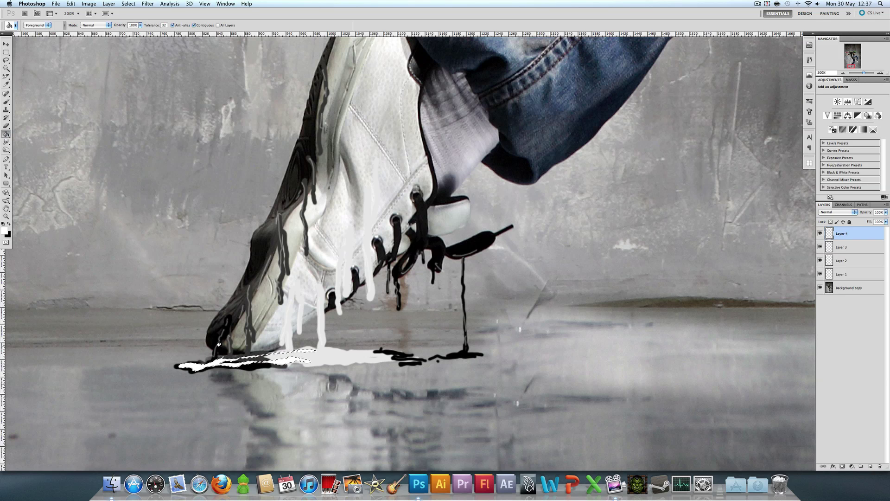
- Lasso further highlight shapes over the puddles below the laces and fill them with white on Layer 4
{"action": "key", "text": "ctrl+d"}
{"action": "key", "text": "l"}
{"action": "mouse_move", "coordinate": [355, 350]}
{"action": "left_mouse_down"}
{"action": "mouse_move", "coordinate": [410, 357]}
{"action": "mouse_move", "coordinate": [345, 353]}
{"action": "mouse_move", "coordinate": [355, 351]}
{"action": "left_mouse_up"}
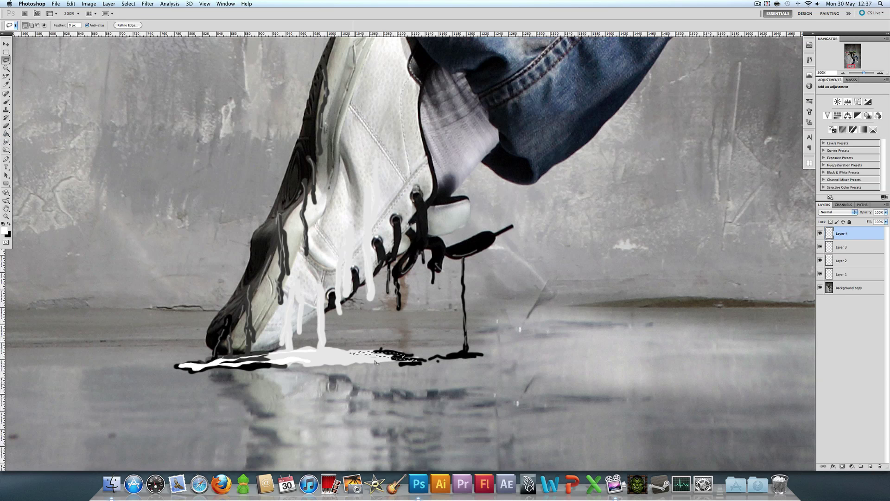
{"action": "left_click", "coordinate": [6, 134]}
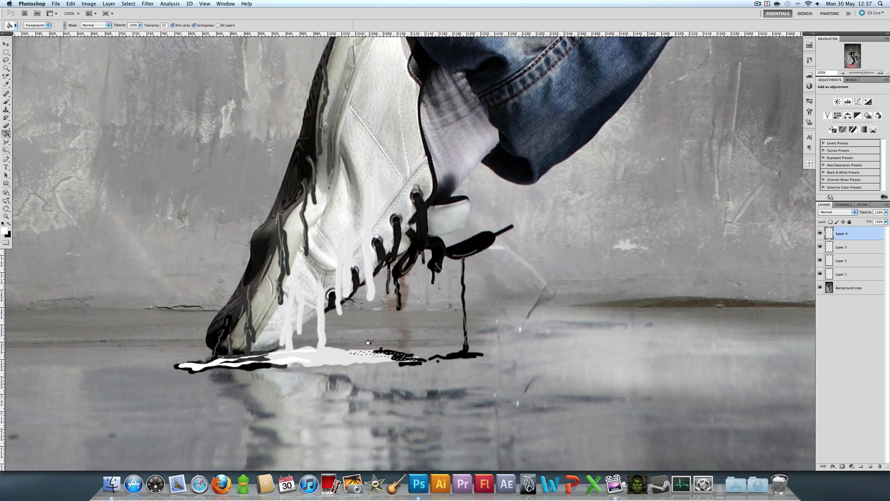
{"action": "left_click", "coordinate": [399, 349]}
{"action": "left_click", "coordinate": [6, 60]}
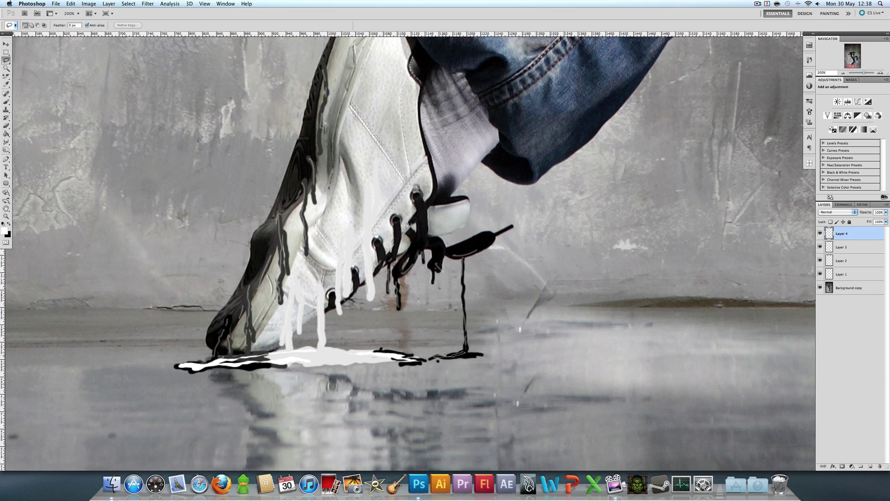
{"action": "key", "text": "g"}
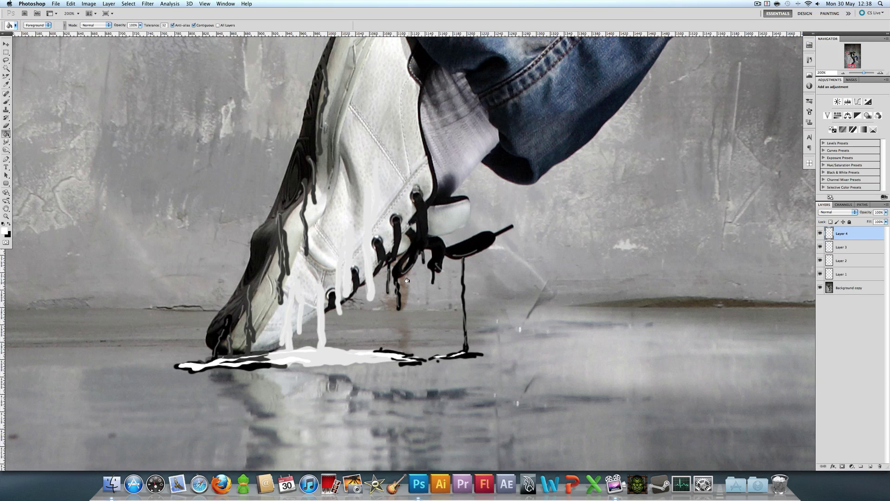
- Set the puddle highlights' opacity on Layer 4 to 44% and review the picture at actual size and as a whole
{"action": "left_click", "coordinate": [886, 211]}
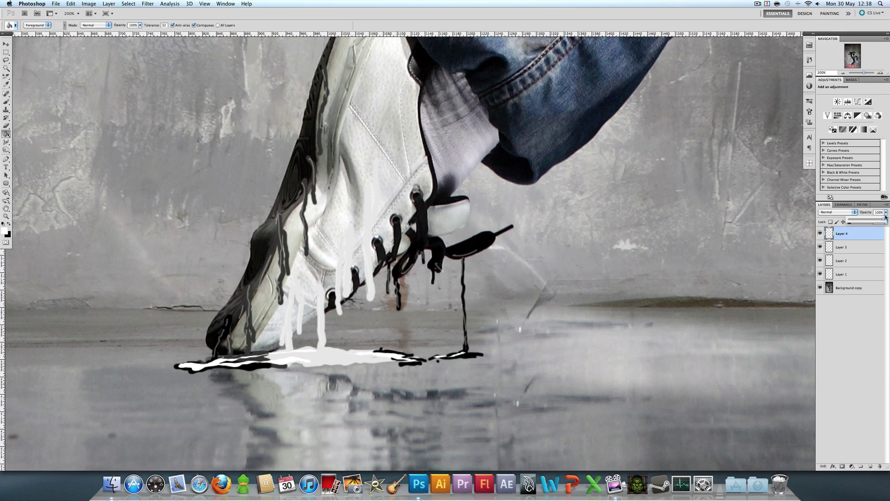
{"action": "mouse_move", "coordinate": [880, 220]}
{"action": "left_mouse_down"}
{"action": "mouse_move", "coordinate": [168, 207]}
{"action": "mouse_move", "coordinate": [4, 216]}
{"action": "left_mouse_up"}
{"action": "left_click", "coordinate": [6, 216]}
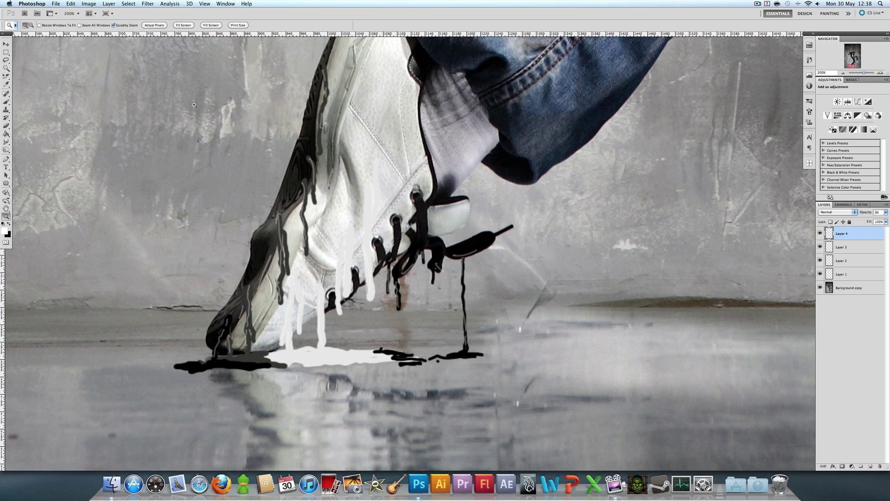
{"action": "left_click", "coordinate": [886, 212]}
{"action": "left_click", "coordinate": [865, 220]}
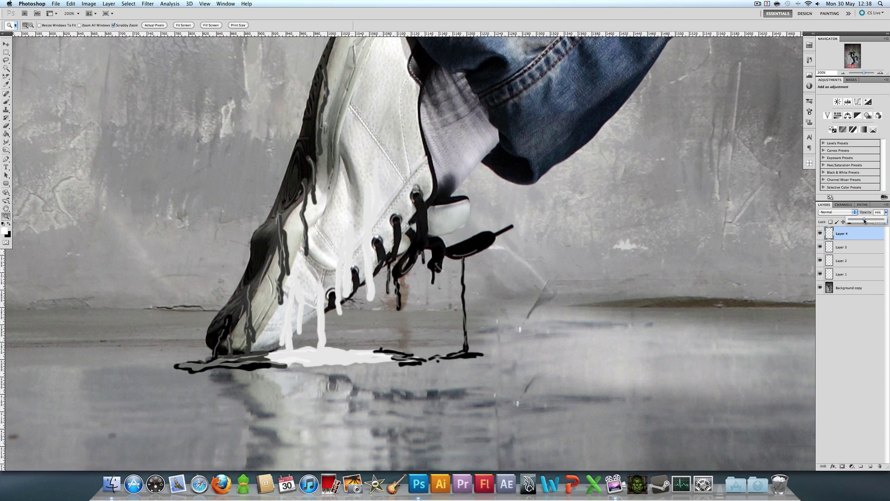
{"action": "left_click", "coordinate": [162, 26]}
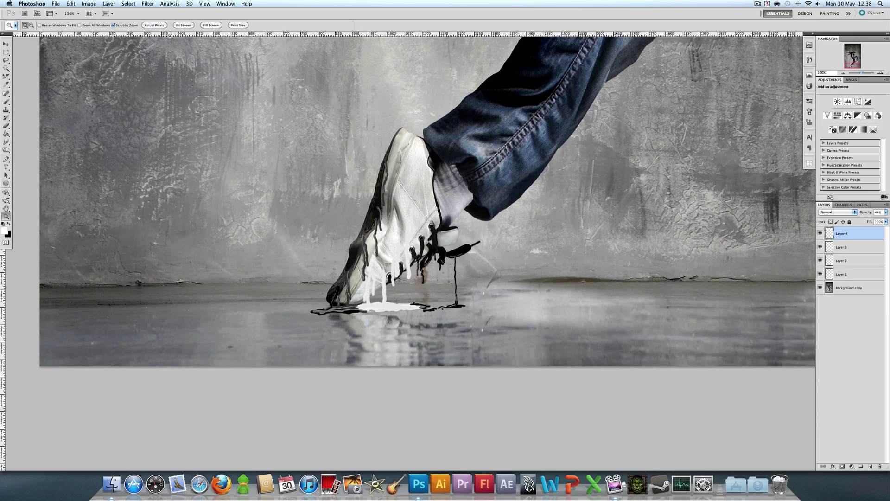
{"action": "left_click", "coordinate": [183, 25]}
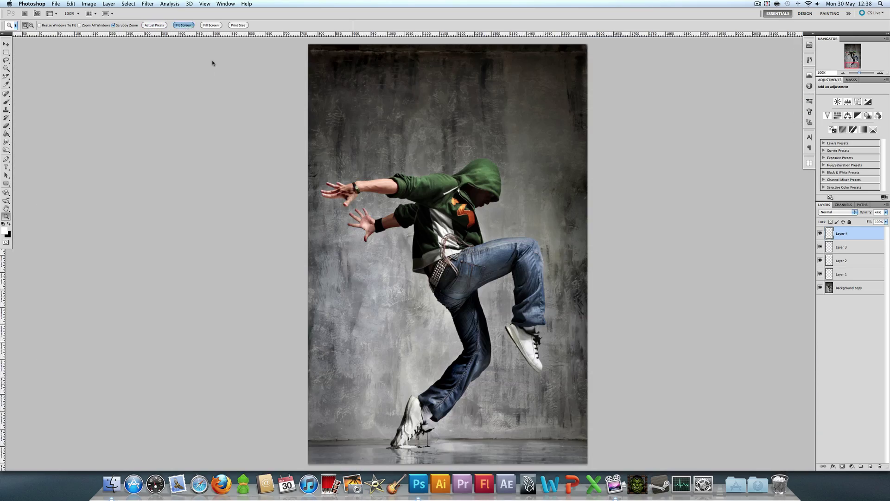
{"action": "left_click", "coordinate": [162, 25]}
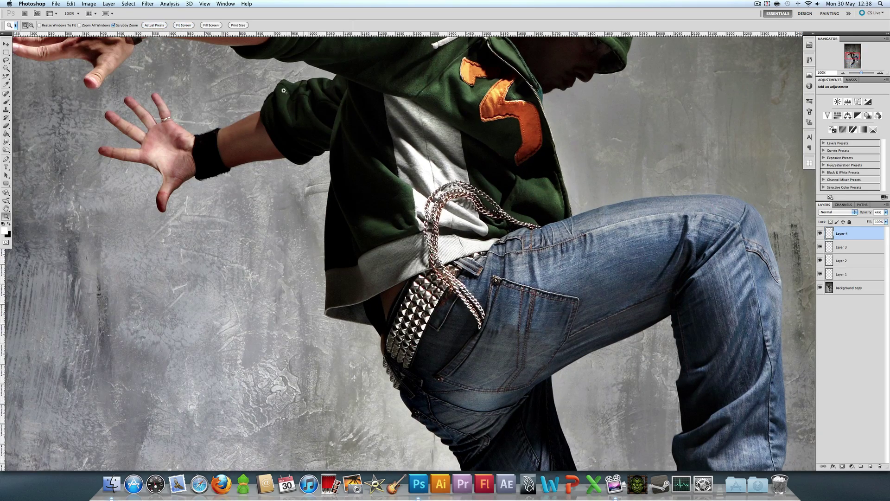
- Make Layer 2 active and set up the Eraser with a smaller soft brush for the drips on the shoe
{"action": "left_click", "coordinate": [856, 64]}
{"action": "left_click_drag", "start_coordinate": [856, 64], "coordinate": [855, 64]}
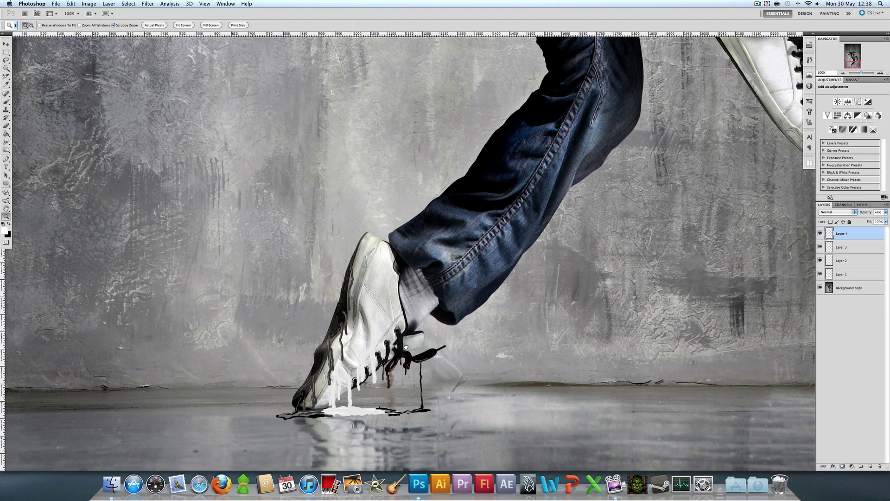
{"action": "left_click", "coordinate": [334, 393]}
{"action": "left_click", "coordinate": [334, 393]}
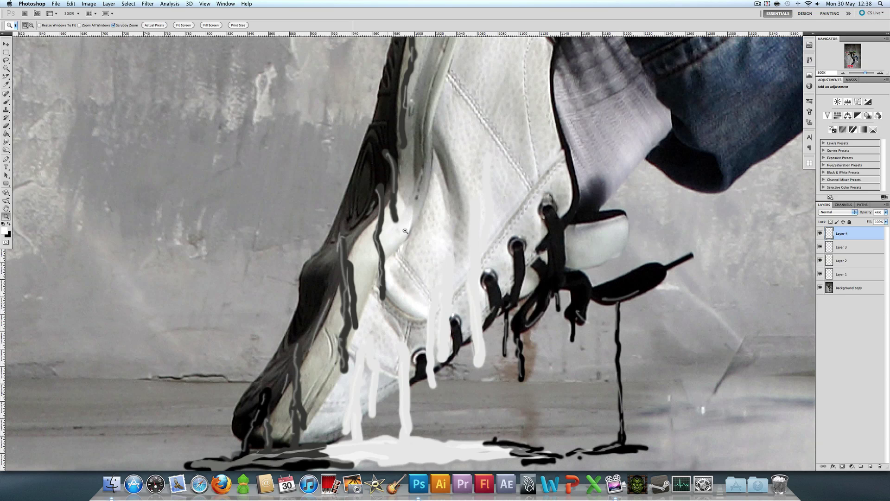
{"action": "left_click", "coordinate": [841, 261]}
{"action": "left_click", "coordinate": [6, 125]}
{"action": "left_click", "coordinate": [32, 25]}
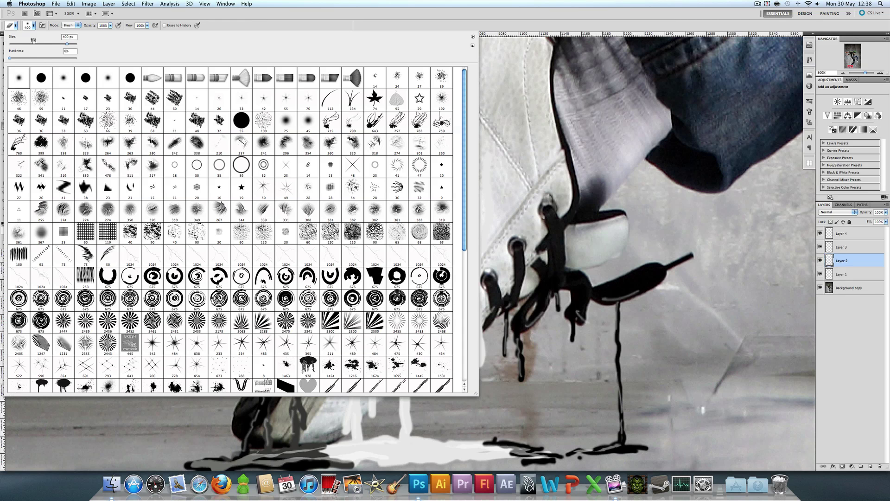
{"action": "left_click", "coordinate": [23, 43]}
{"action": "key", "text": "Return"}
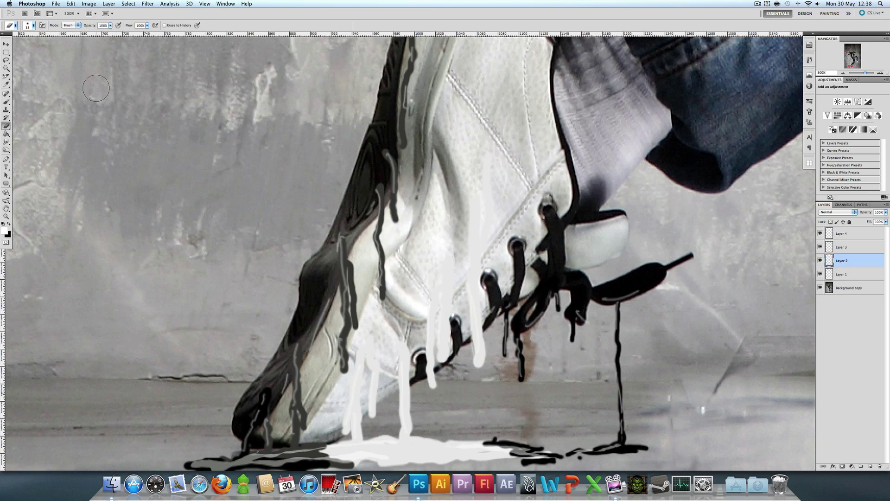
- Shrink the eraser tip further and lower its opacity to 64%, keeping Layer 2 as the active layer
{"action": "key", "text": "bracketleft"}
{"action": "key", "text": "bracketleft"}
{"action": "key", "text": "bracketleft"}
{"action": "key", "text": "bracketleft"}
{"action": "left_click_drag", "start_coordinate": [111, 25], "coordinate": [101, 35]}
{"action": "left_click", "coordinate": [841, 247]}
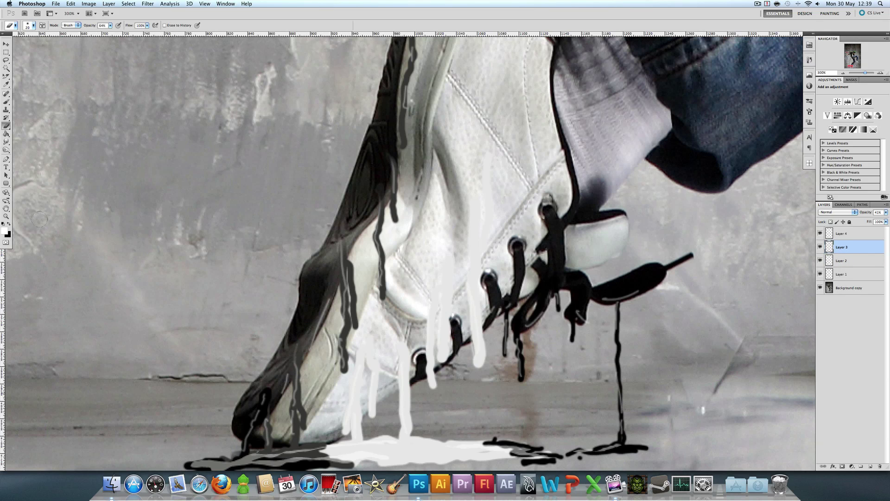
{"action": "left_click", "coordinate": [839, 262]}
- Review the dripping shoe and its puddle at actual size and with the whole picture in view
{"action": "left_click", "coordinate": [7, 217]}
{"action": "left_click", "coordinate": [154, 25]}
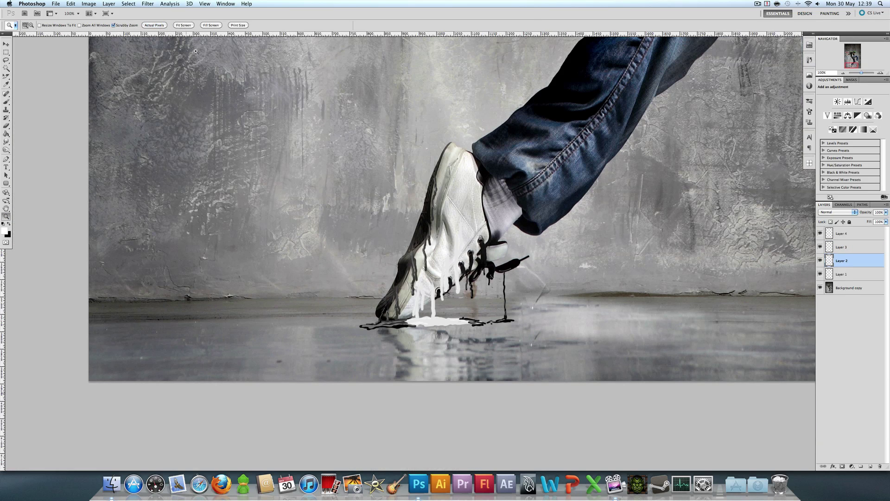
{"action": "left_click_drag", "start_coordinate": [861, 60], "coordinate": [576, 214]}
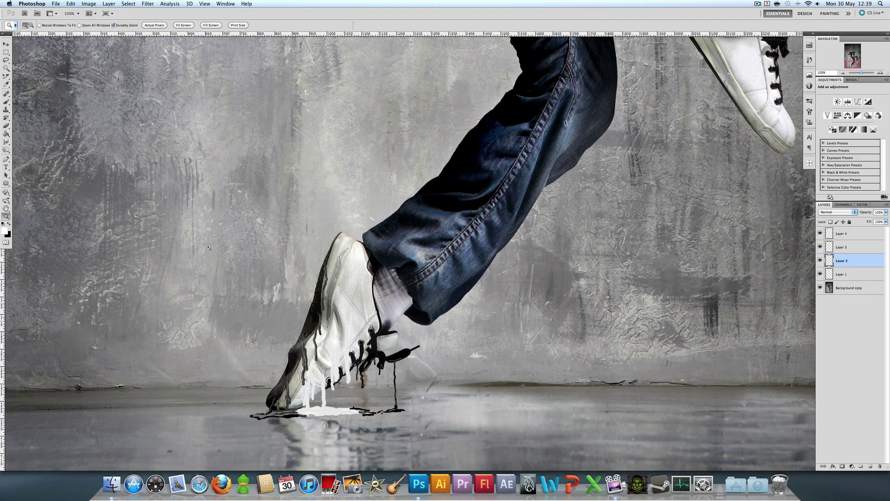
{"action": "left_click", "coordinate": [178, 25]}
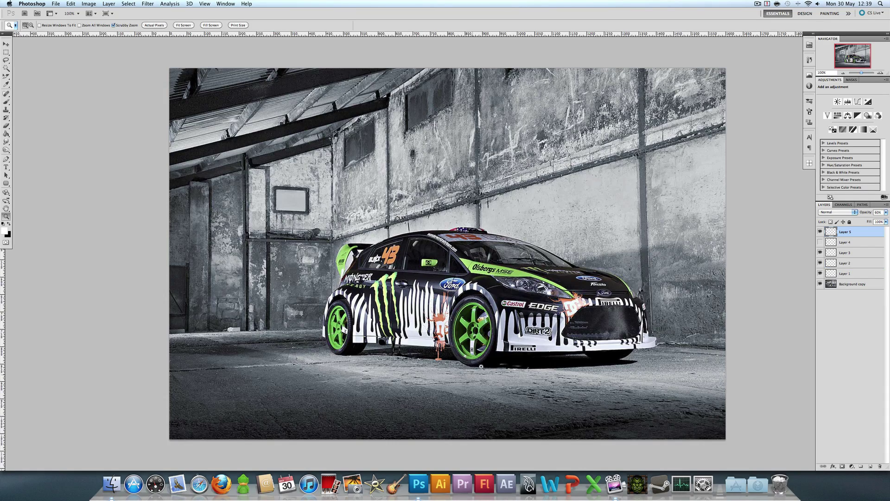
- Examine the orange and black drips below the rally car's door up close, and check the picture at actual size
{"action": "left_click", "coordinate": [481, 344]}
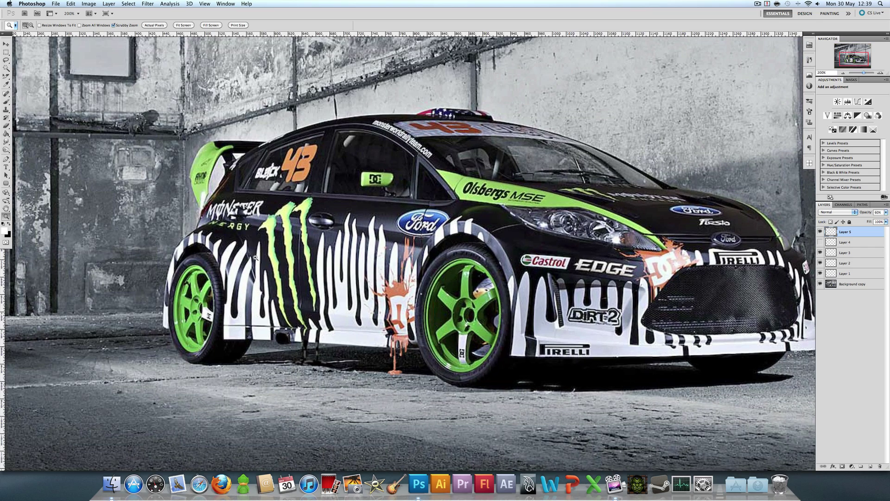
{"action": "left_click", "coordinate": [400, 374]}
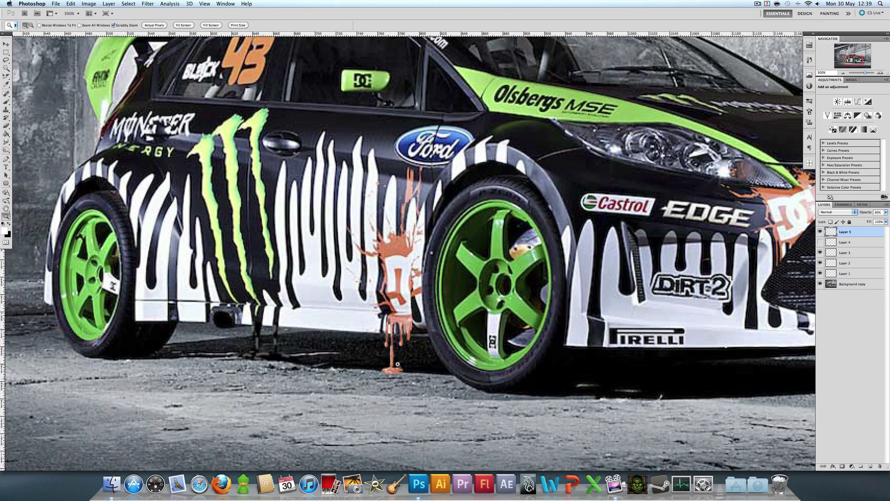
{"action": "left_click", "coordinate": [394, 359]}
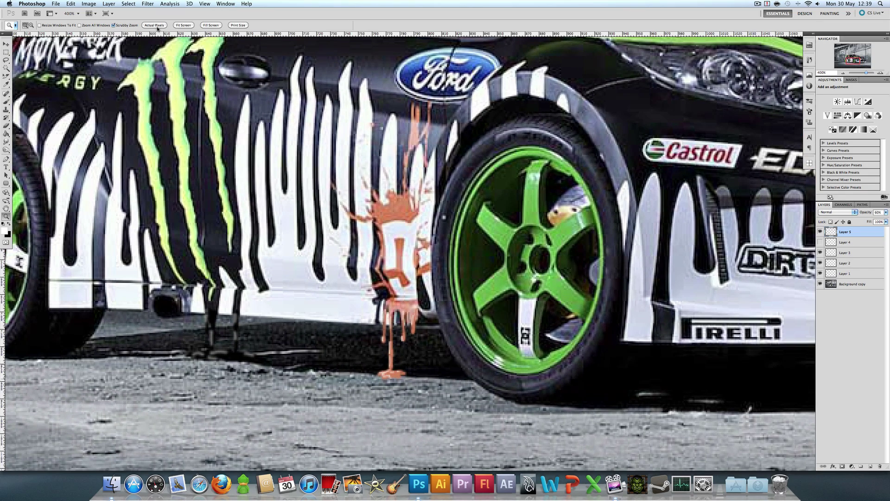
{"action": "left_click", "coordinate": [154, 25]}
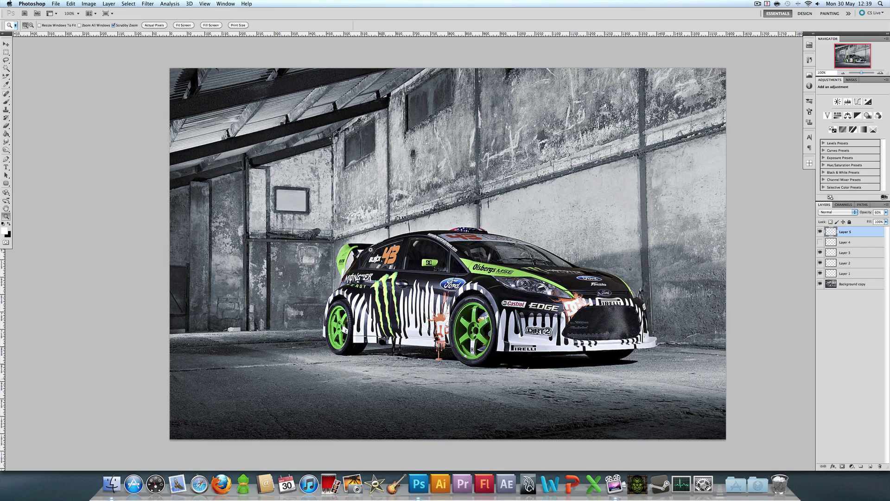